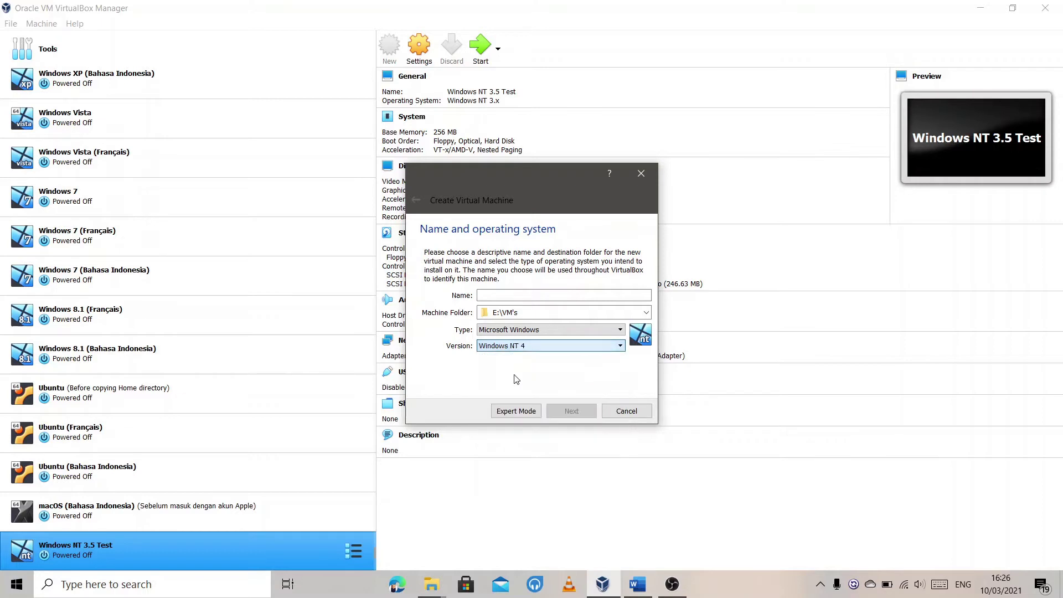
Name the new virtual machine "Windows NT 4 Virtual Machine" and set its memory size to 512 MB
left_click(504, 295)
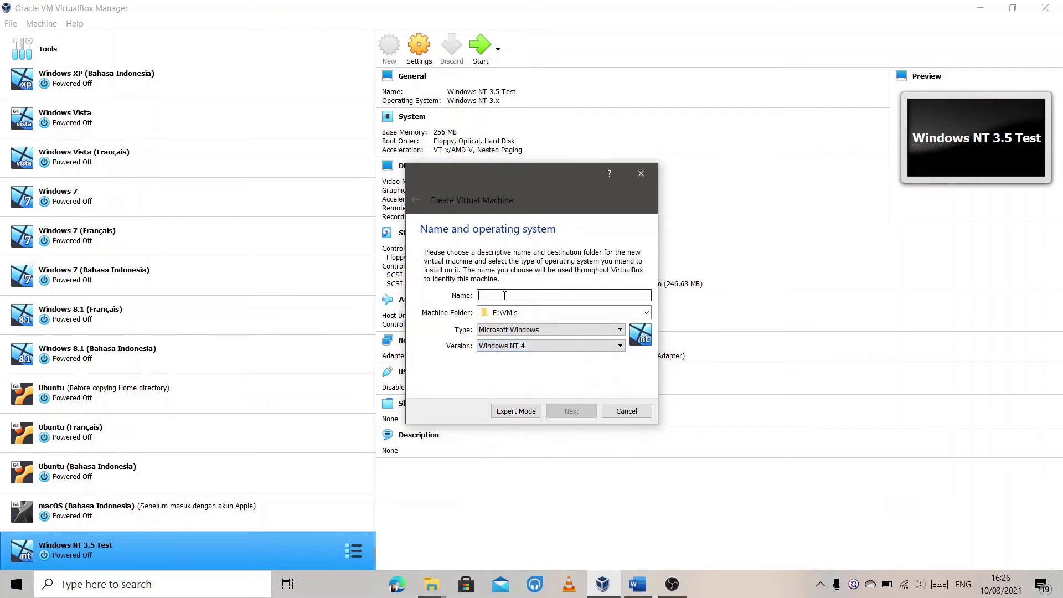
type("Windows")
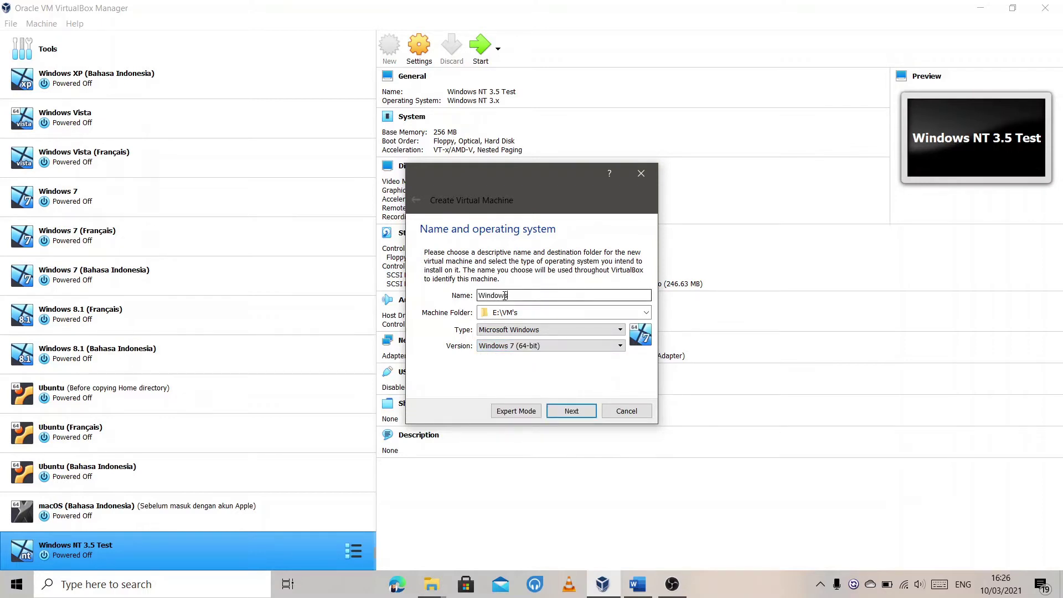
type(" NT 4 Virtual Machine")
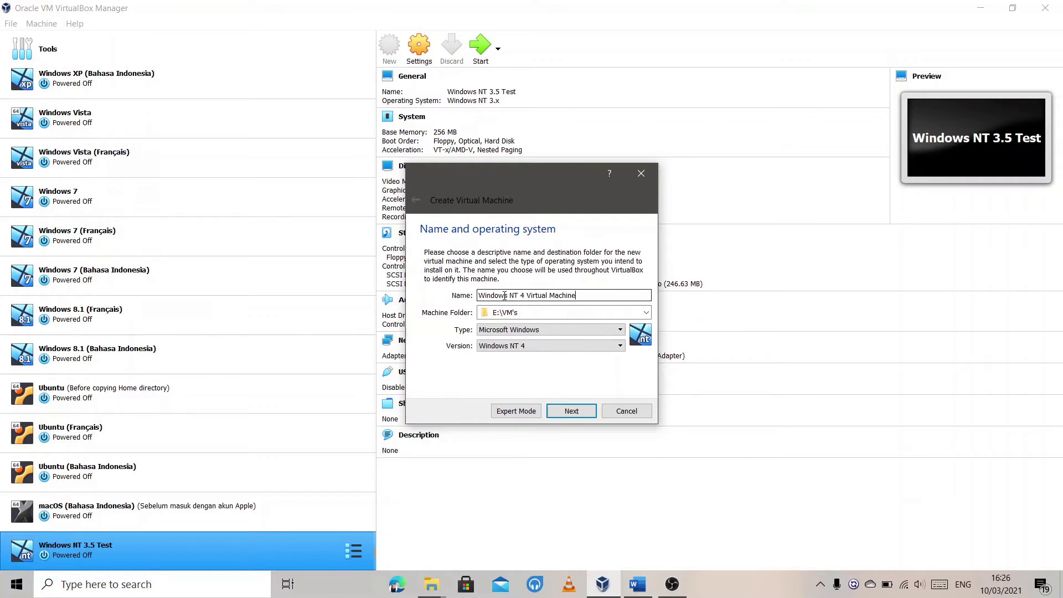
left_click(571, 411)
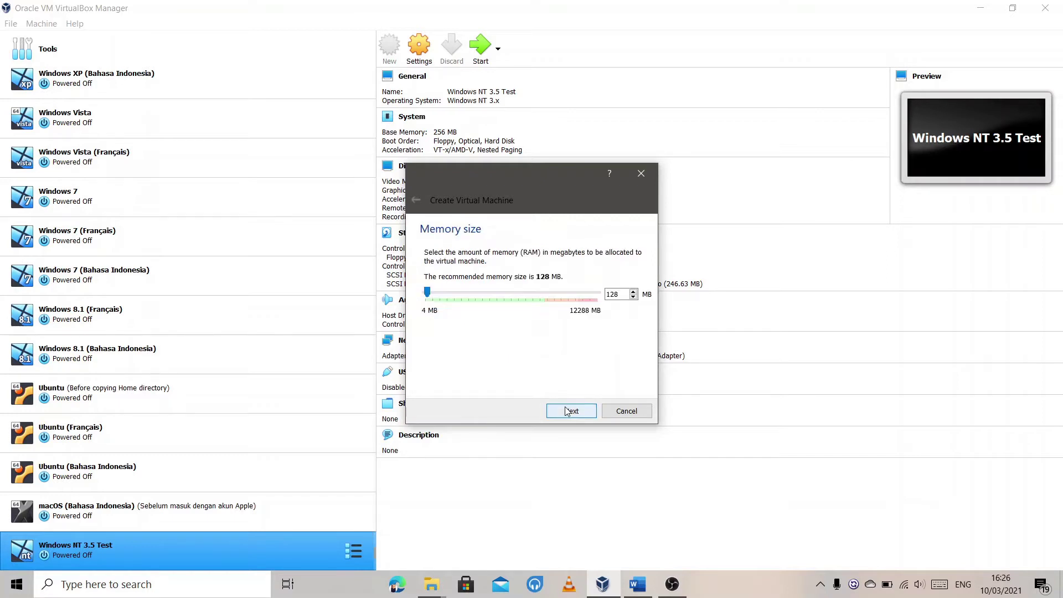
double_click(622, 293)
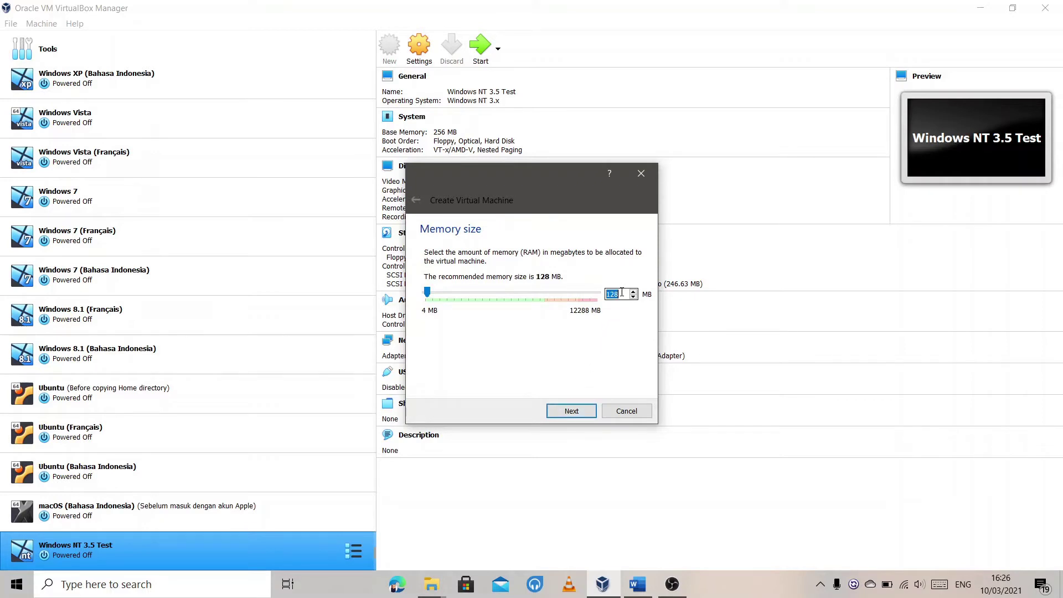
type("512")
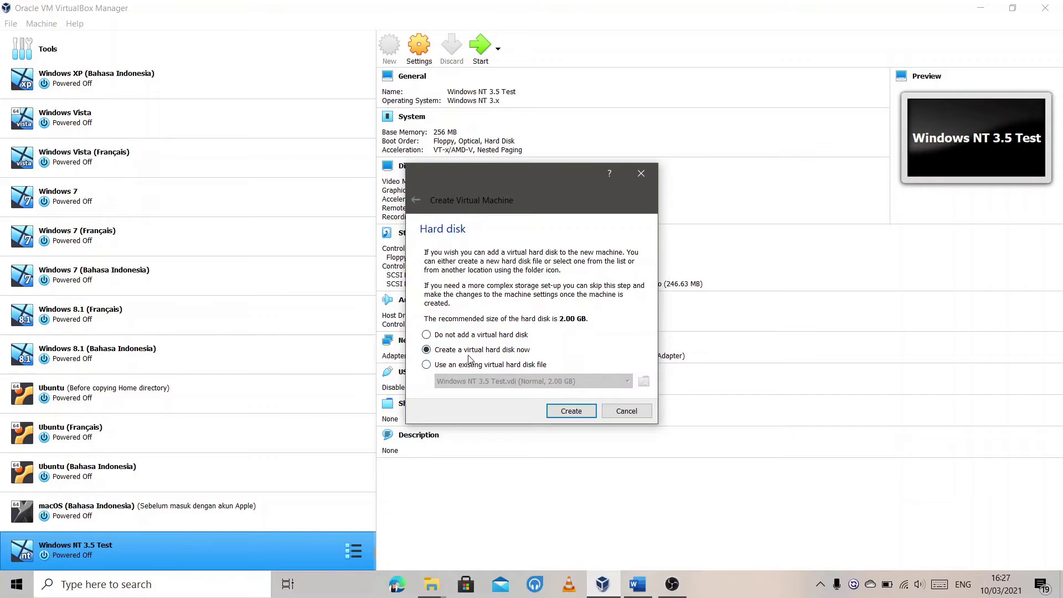
Create a new dynamically allocated VDI virtual hard disk of 8 GB for the machine
left_click(566, 413)
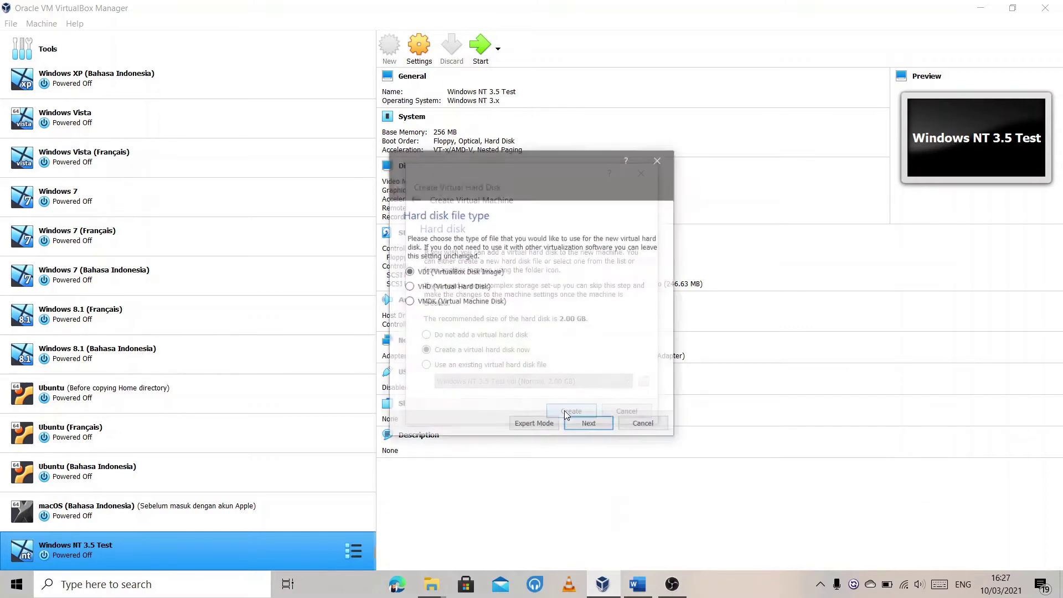
left_click(576, 425)
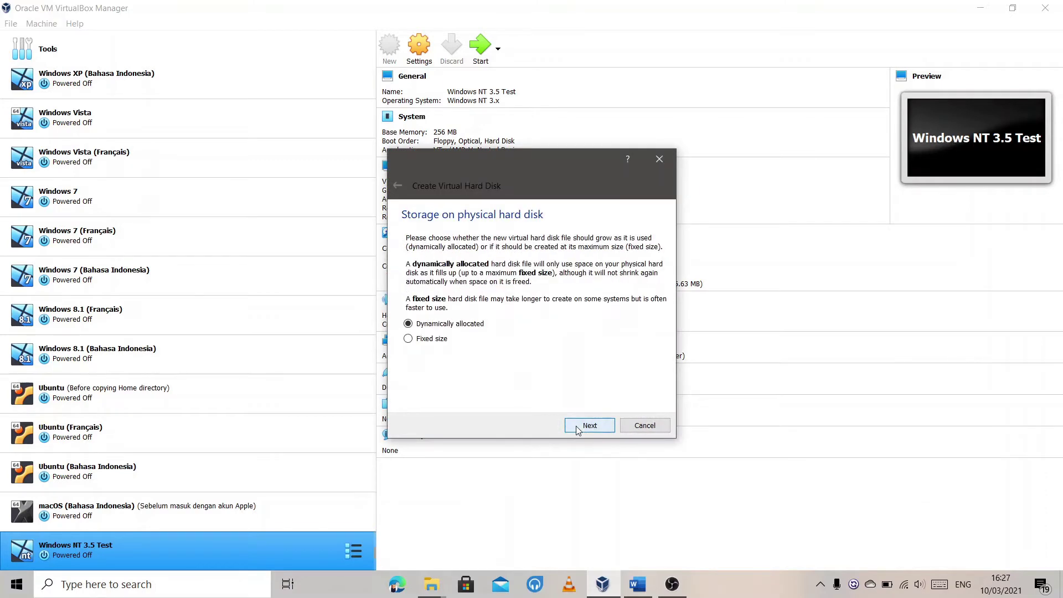
left_click(577, 427)
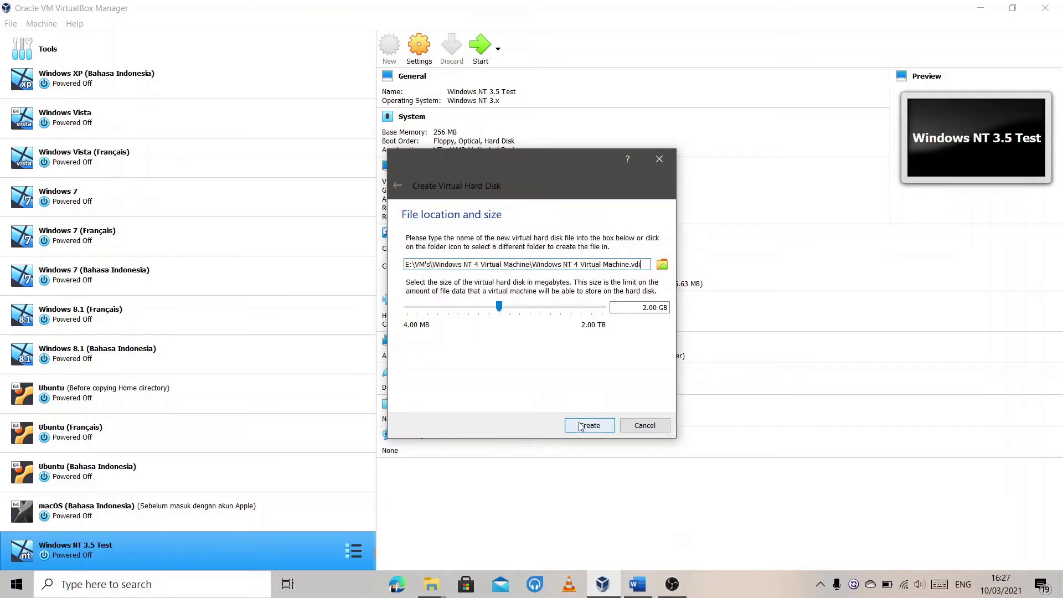
left_click(646, 310)
key("BackSpace")
type("8")
left_click(589, 425)
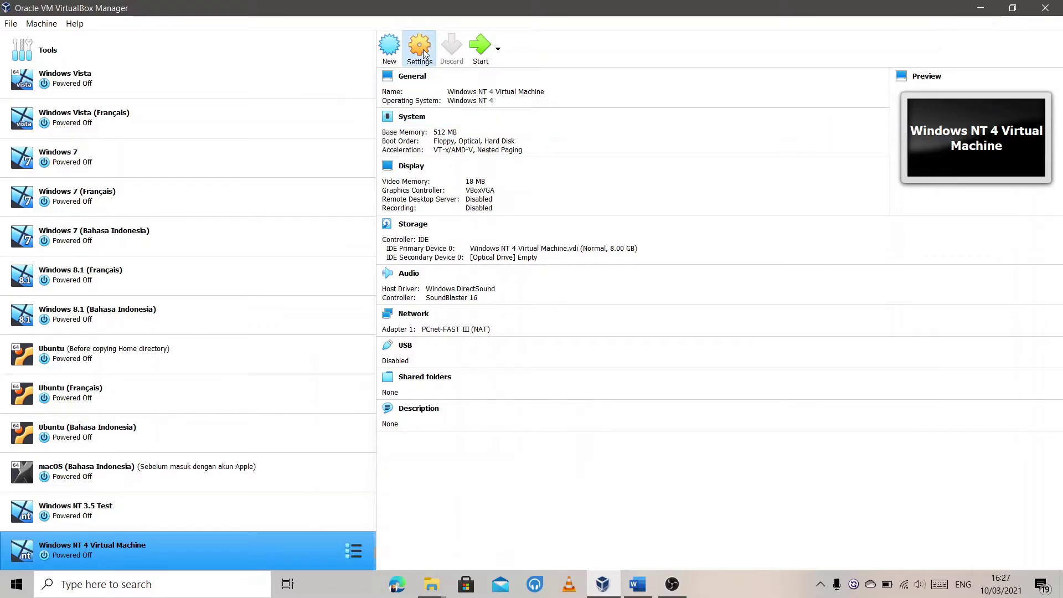
Set both the shared clipboard and drag'n'drop of the Windows NT 4 virtual machine to Bidirectional
left_click(421, 51)
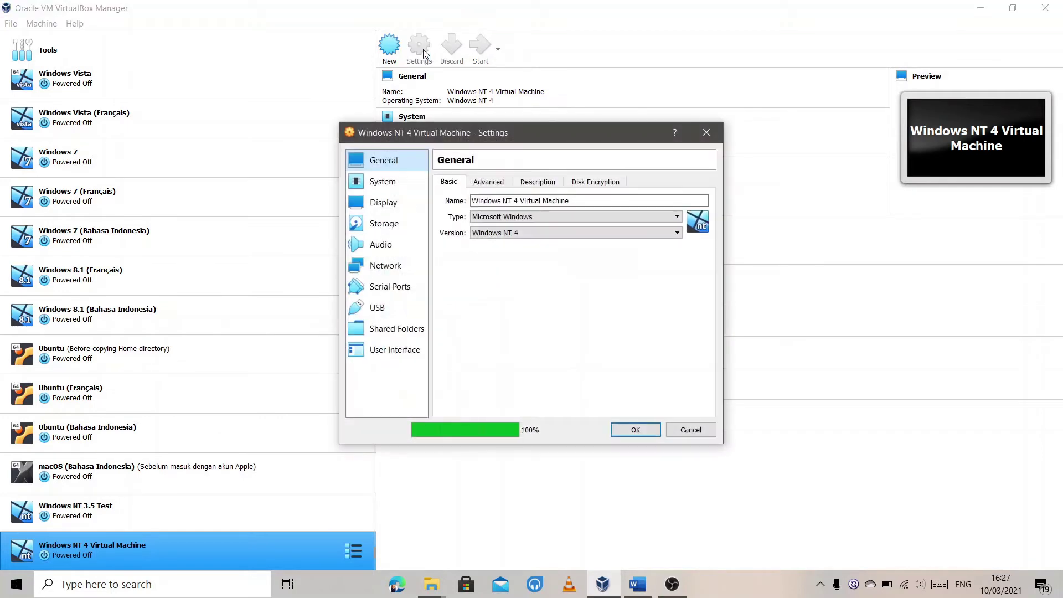
left_click(486, 186)
left_click(516, 219)
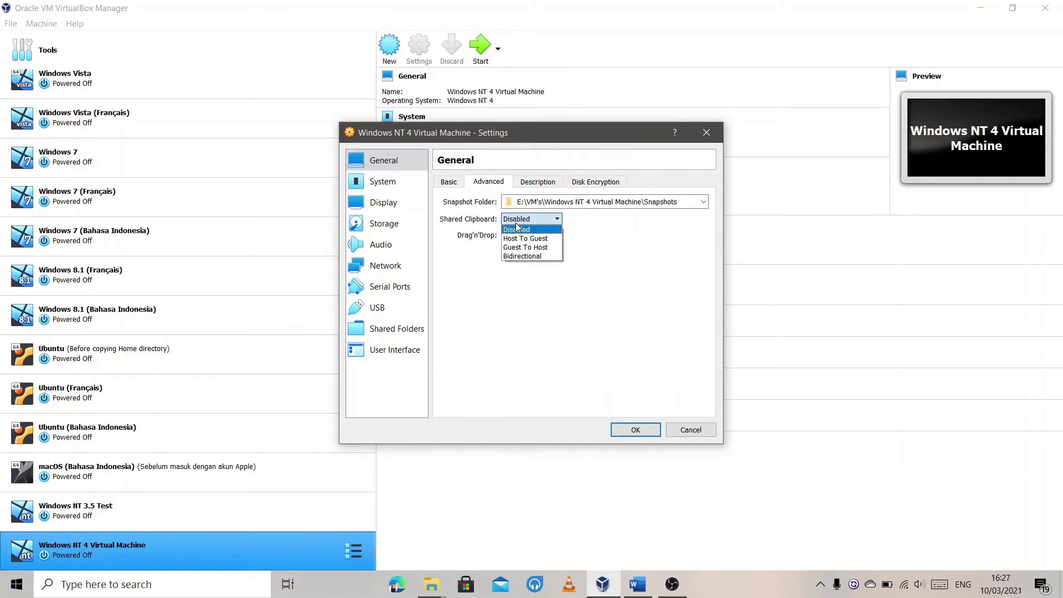
left_click(514, 254)
left_click(524, 239)
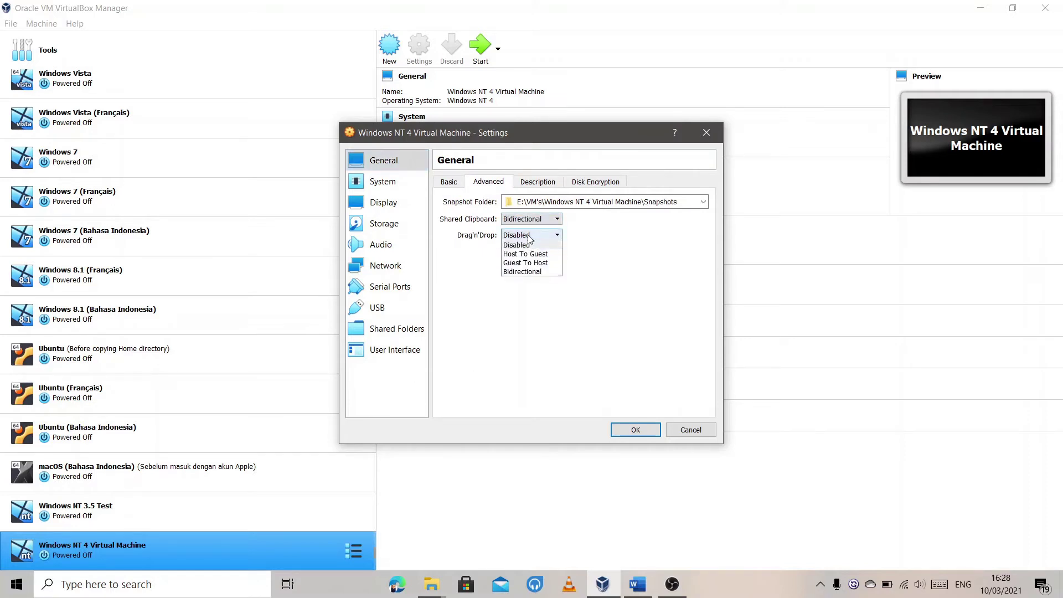
left_click(524, 275)
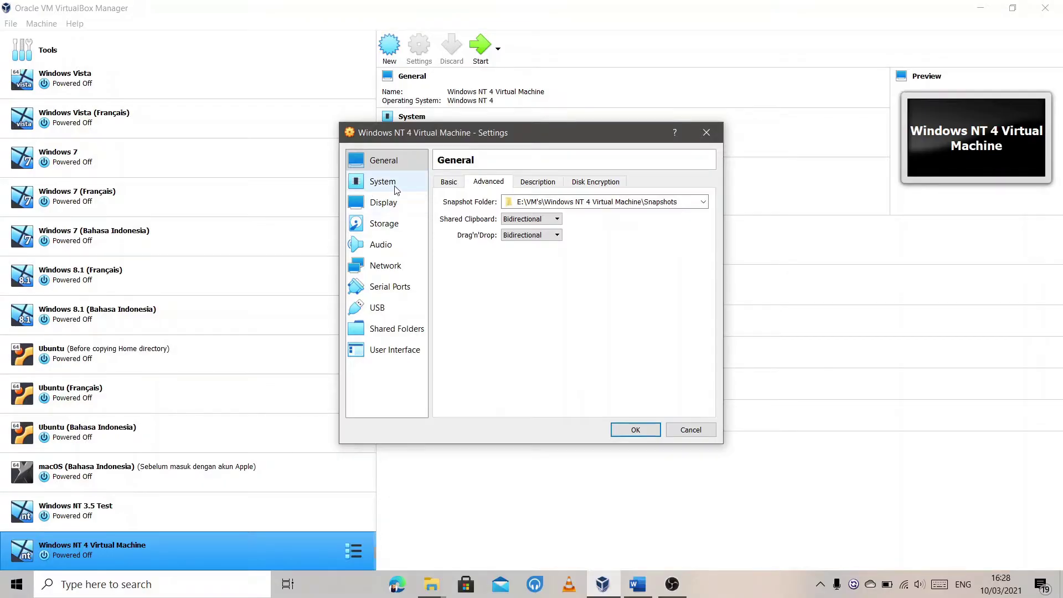
Review the virtual machine's motherboard, processor and acceleration settings
left_click(395, 186)
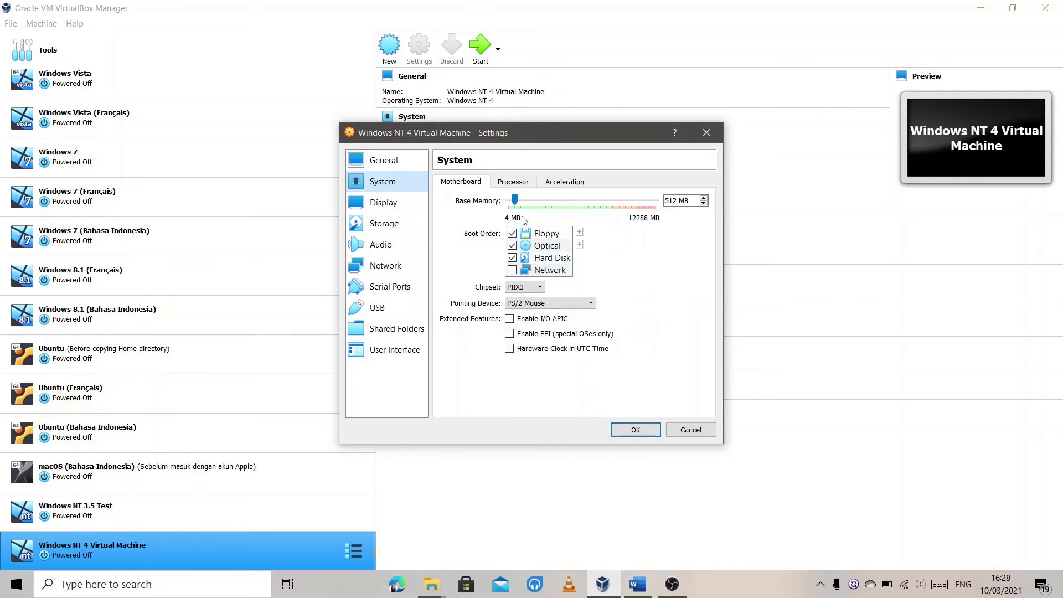
left_click(530, 183)
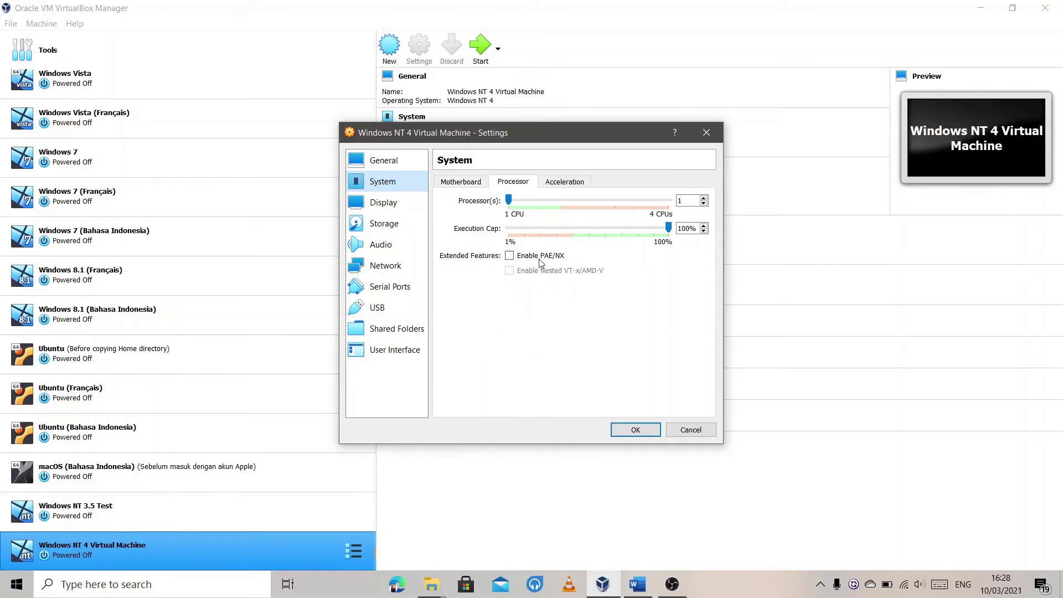
left_click(567, 183)
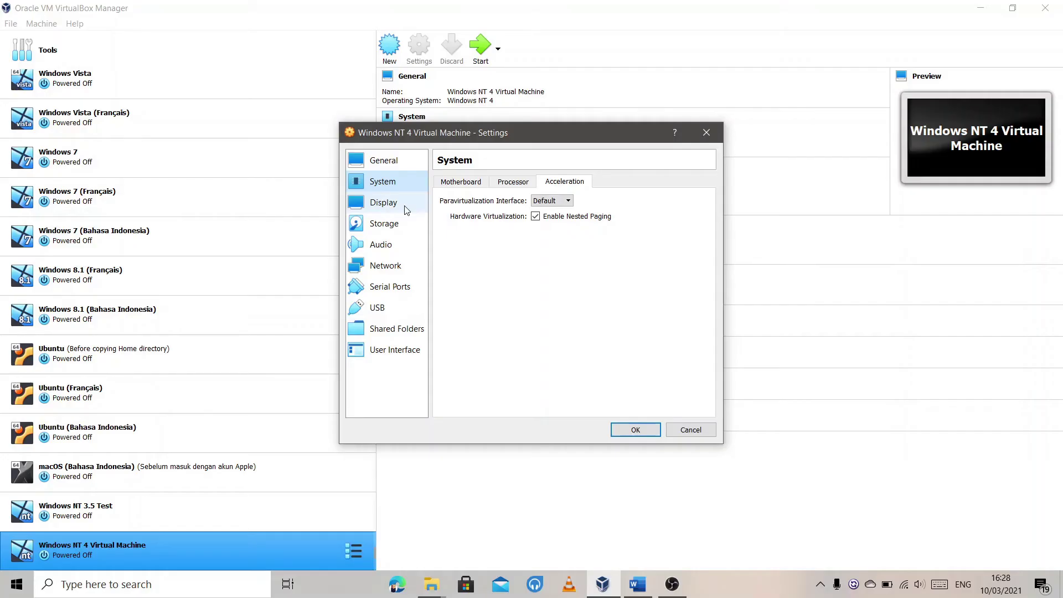
Set the virtual machine's video memory to 64 MB and enable 3D acceleration
left_click(400, 207)
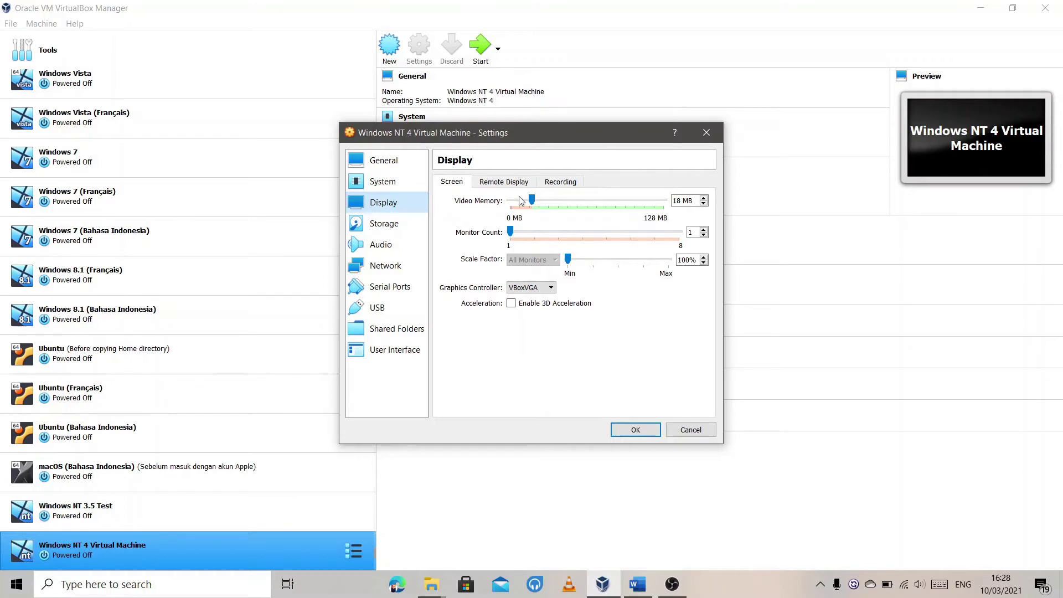
double_click(677, 201)
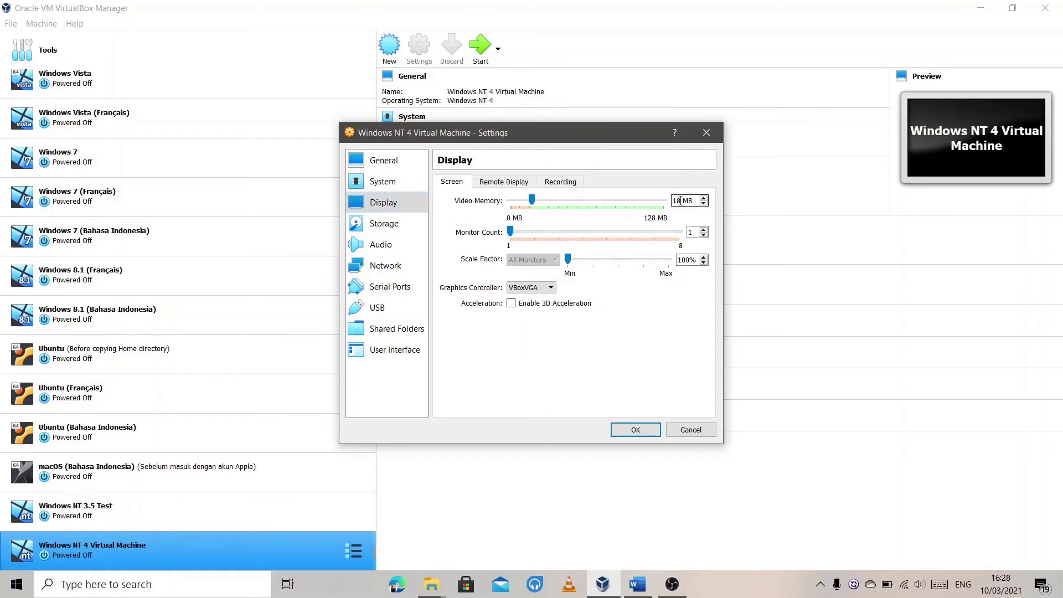
key("BackSpace")
type("64")
left_click(510, 303)
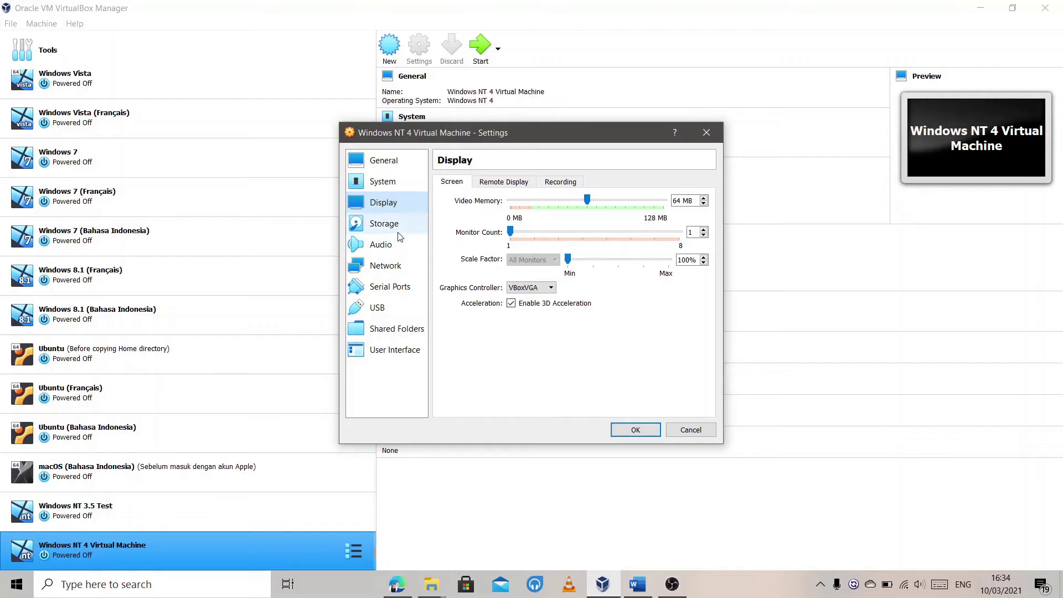
Load the winnt40wks_sp1_en.iso image into the empty optical drive on the IDE controller
left_click(398, 232)
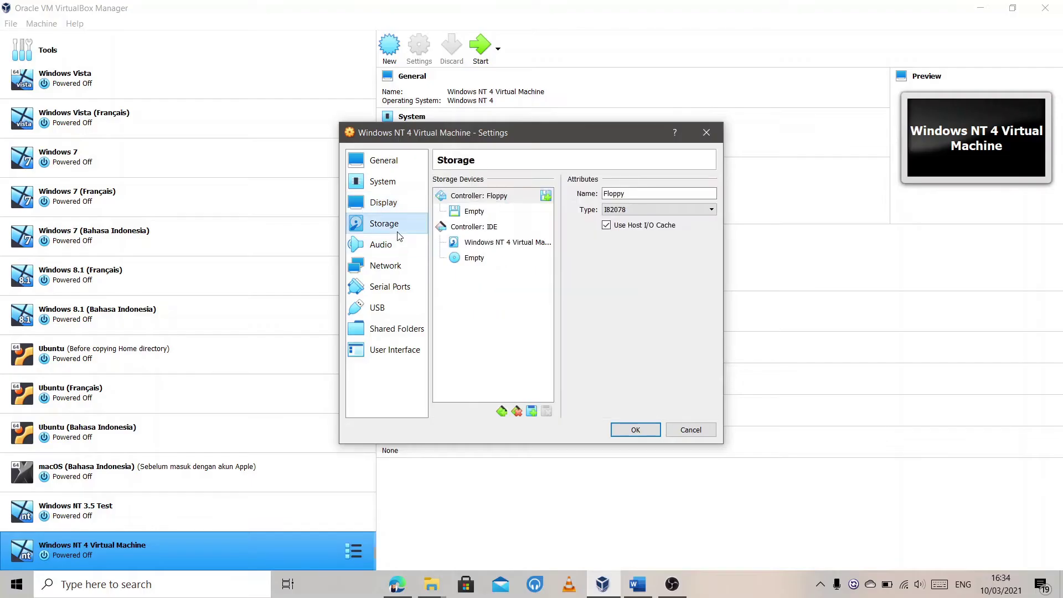
left_click(486, 265)
left_click(709, 195)
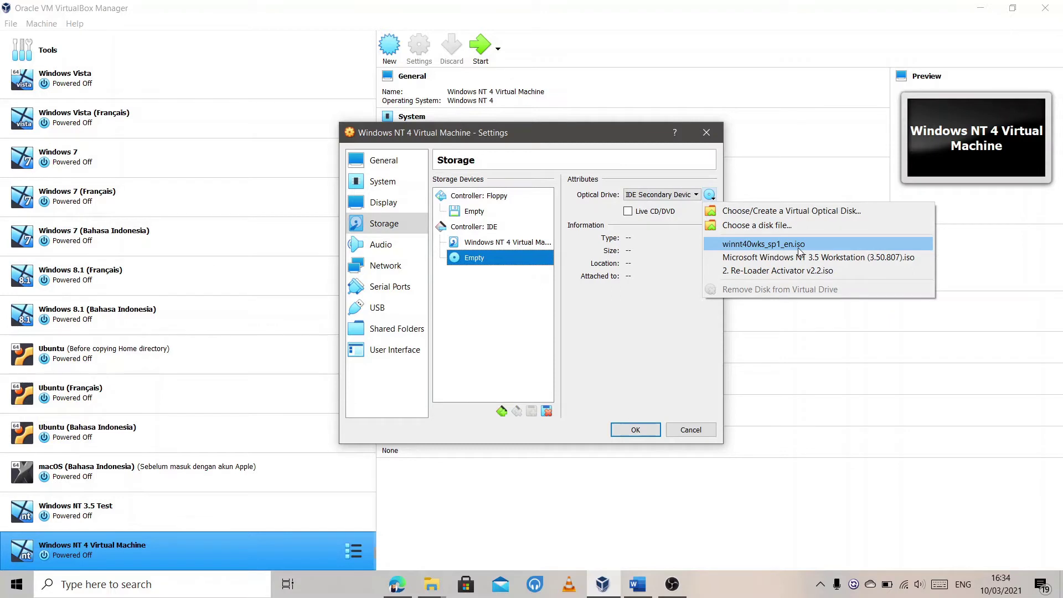
left_click(729, 246)
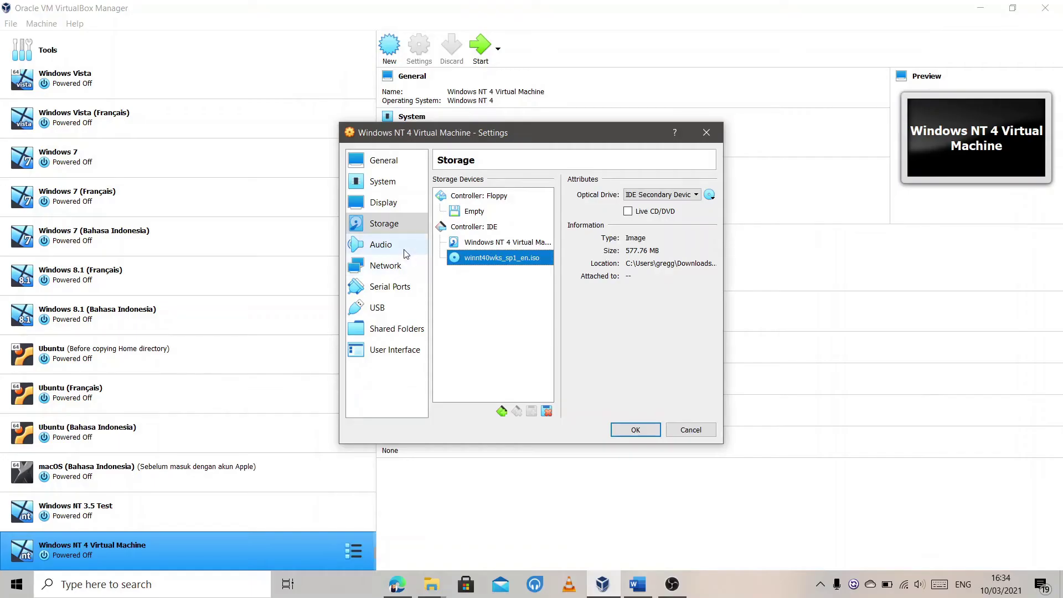
Enable audio input for the virtual machine and attach network adapter 1 to Bridged Adapter
left_click(406, 252)
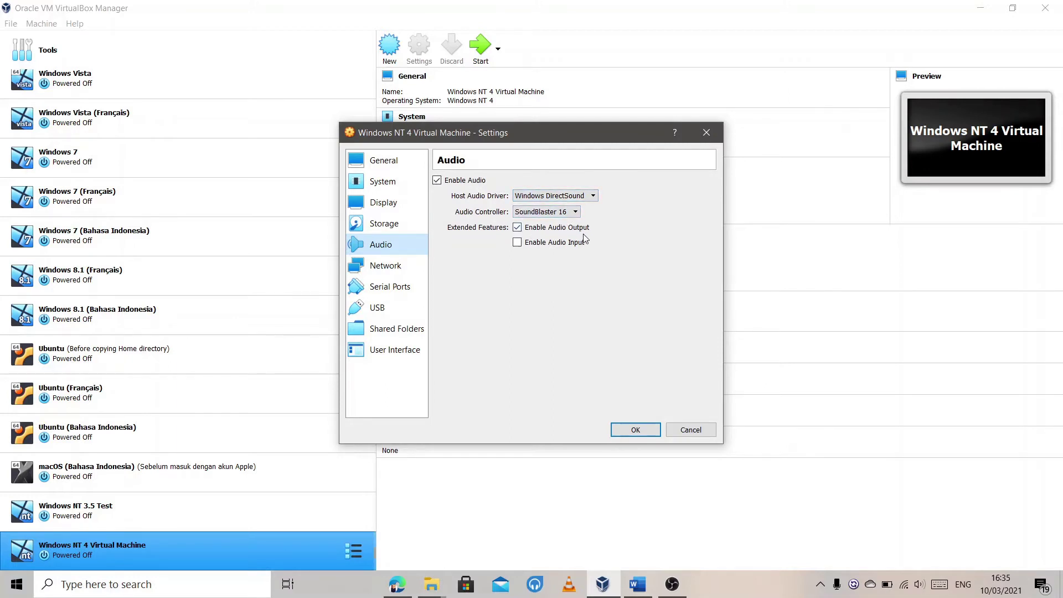
left_click(519, 249)
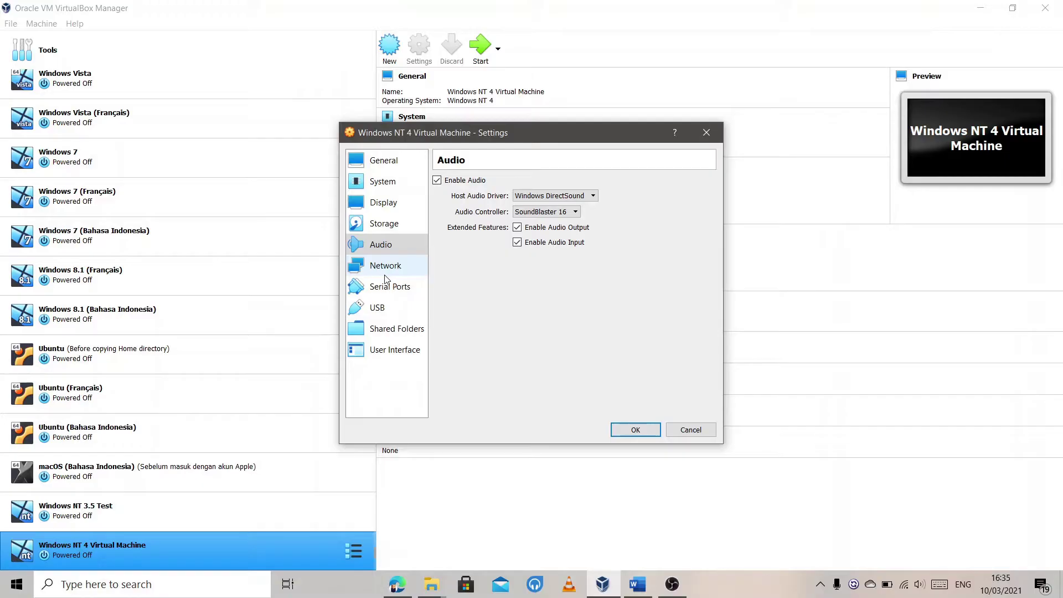
left_click(379, 268)
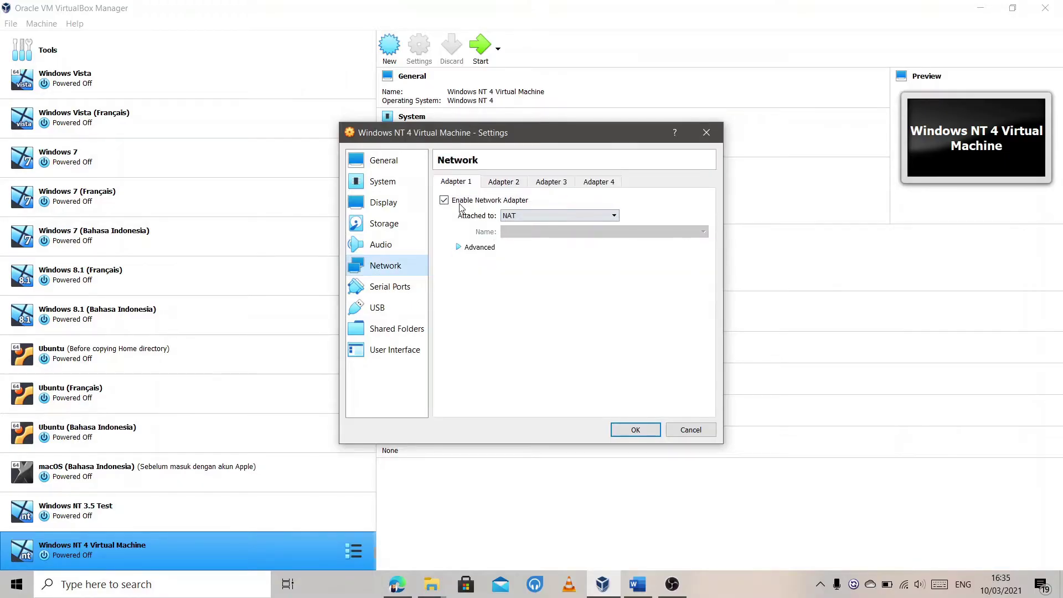
left_click(510, 216)
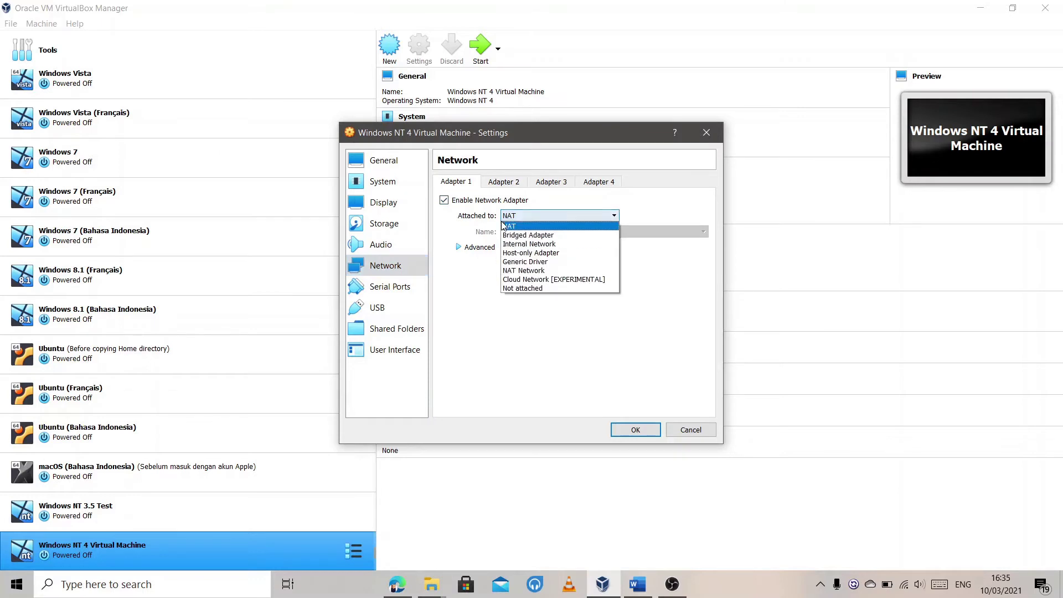
left_click(548, 236)
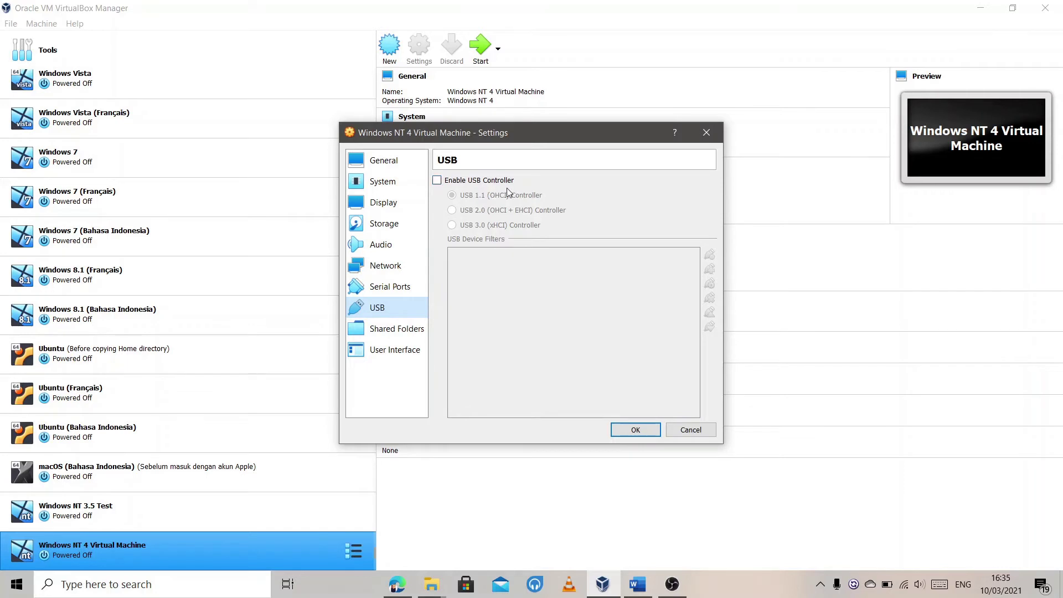
left_click(394, 350)
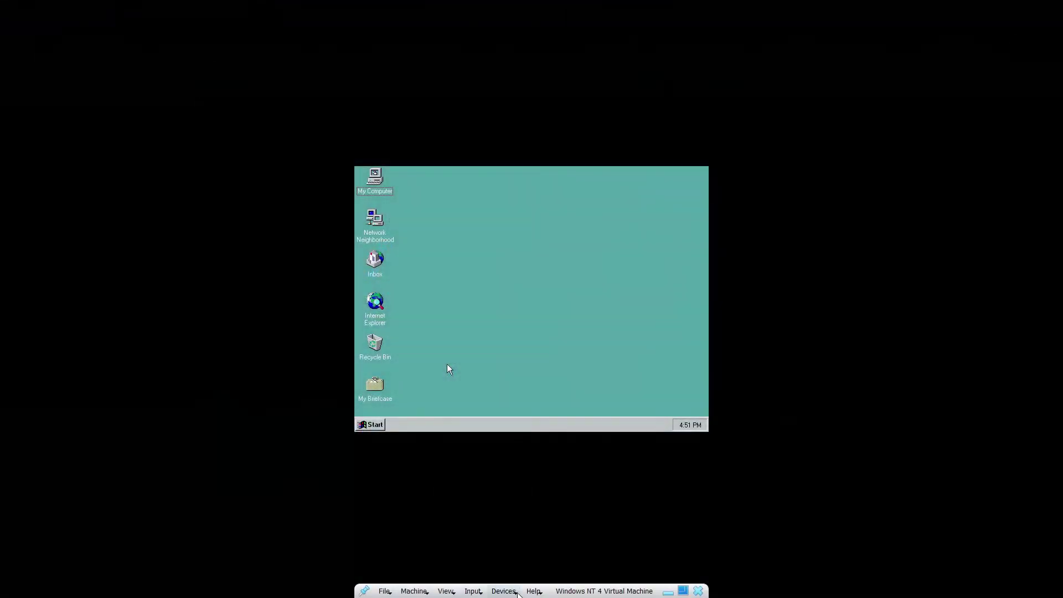
Remove the current disk from the running machine's optical drive and insert the sp6ai386.iso image
left_click(516, 591)
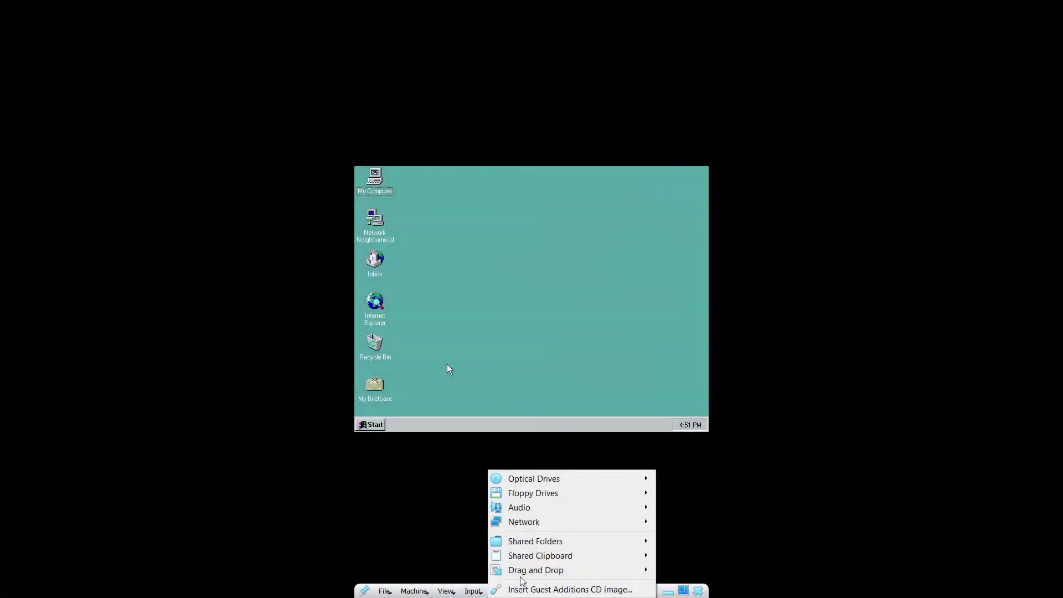
mouse_move(559, 478)
left_click(681, 576)
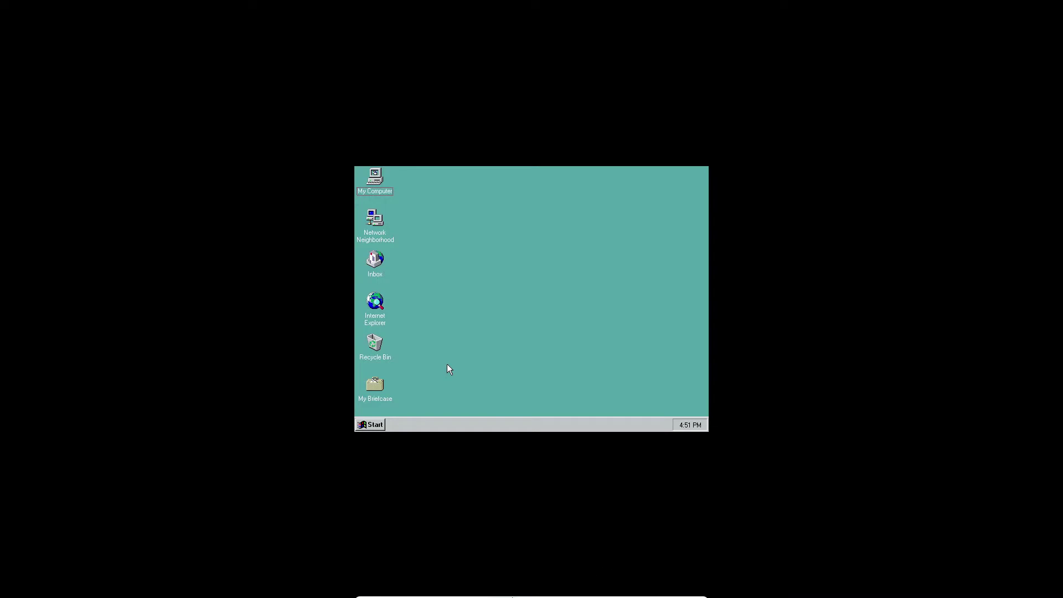
left_click(517, 590)
mouse_move(566, 479)
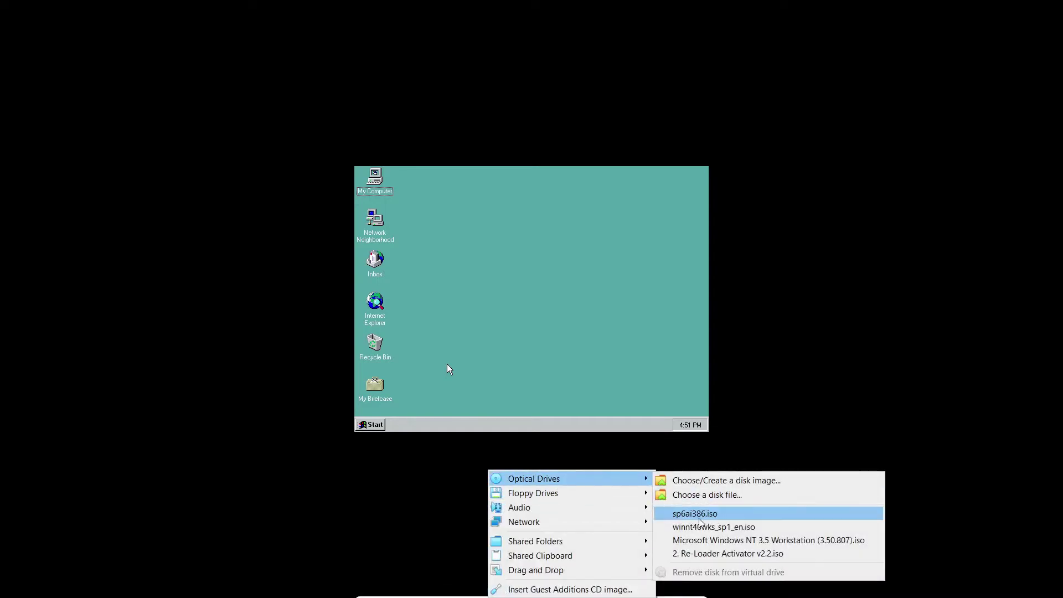
left_click(676, 518)
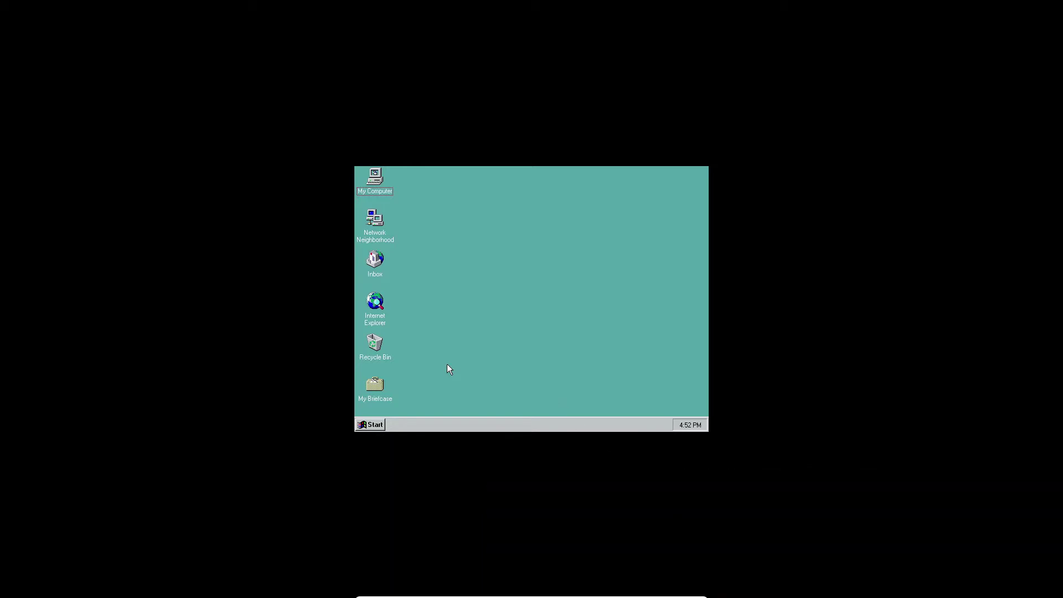
Open the CD drive (D:) from My Computer in the guest and launch the sp6ai386 service pack setup
double_click(382, 190)
left_click(502, 252)
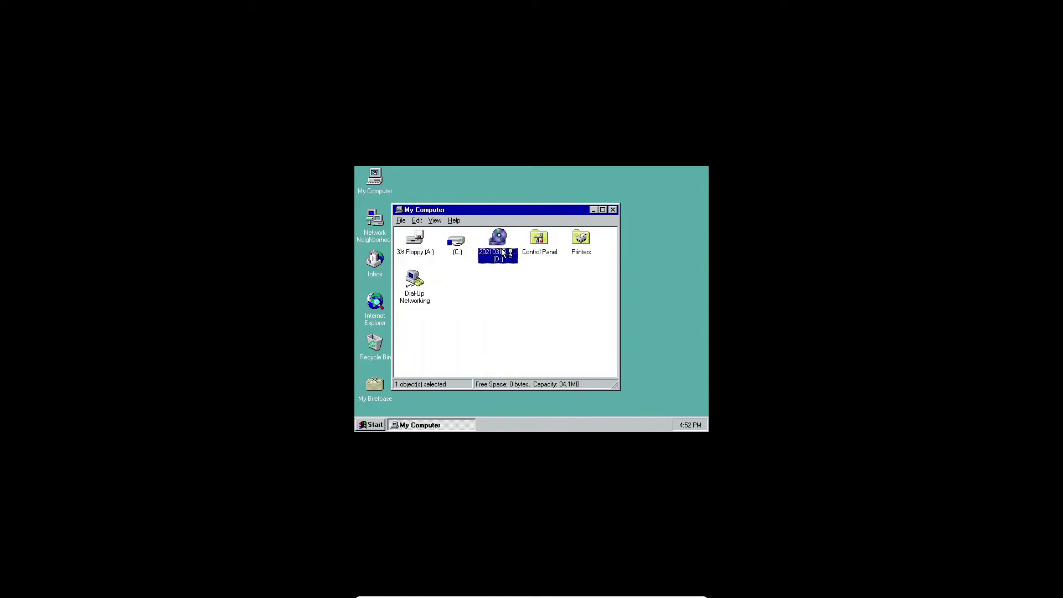
double_click(502, 252)
double_click(383, 218)
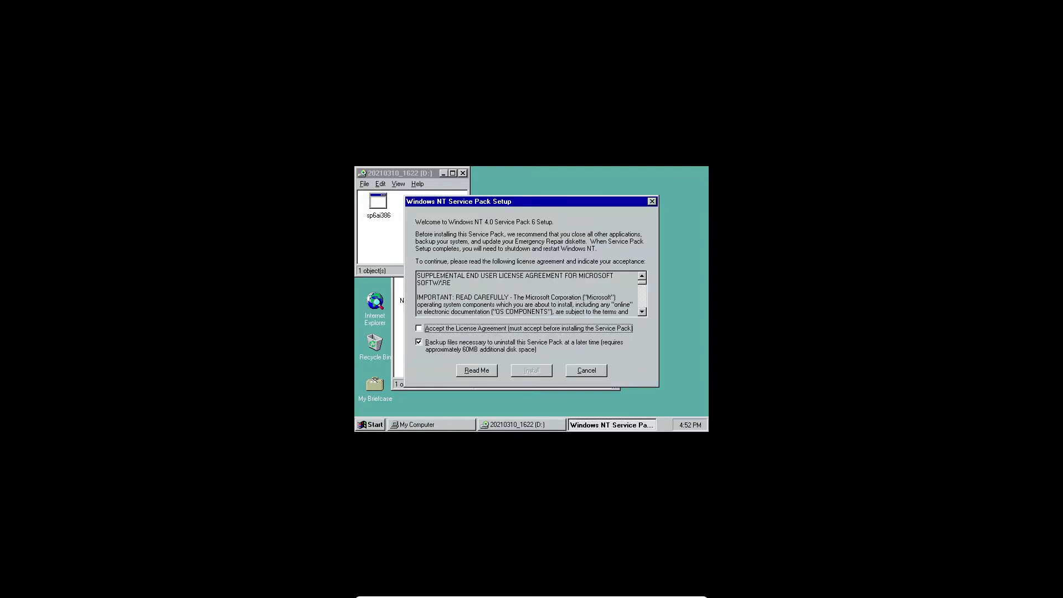
Accept the license agreement and install Windows NT 4.0 Service Pack 6, keeping the uninstall backup option enabled
left_click(421, 328)
left_click(541, 368)
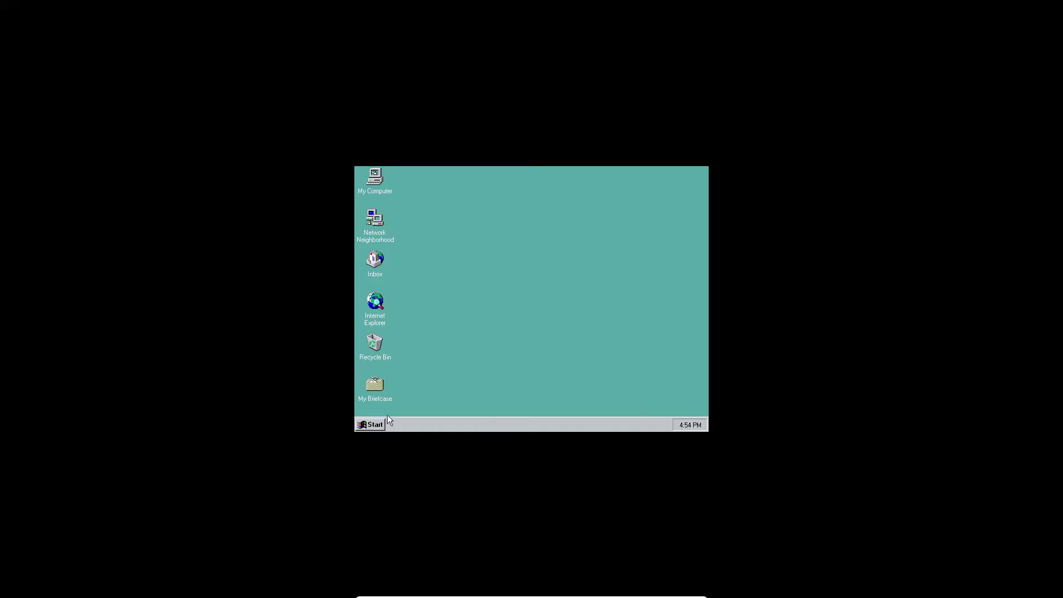
Run winver to check the installed Windows NT version and service pack, and close the version information
left_click(372, 424)
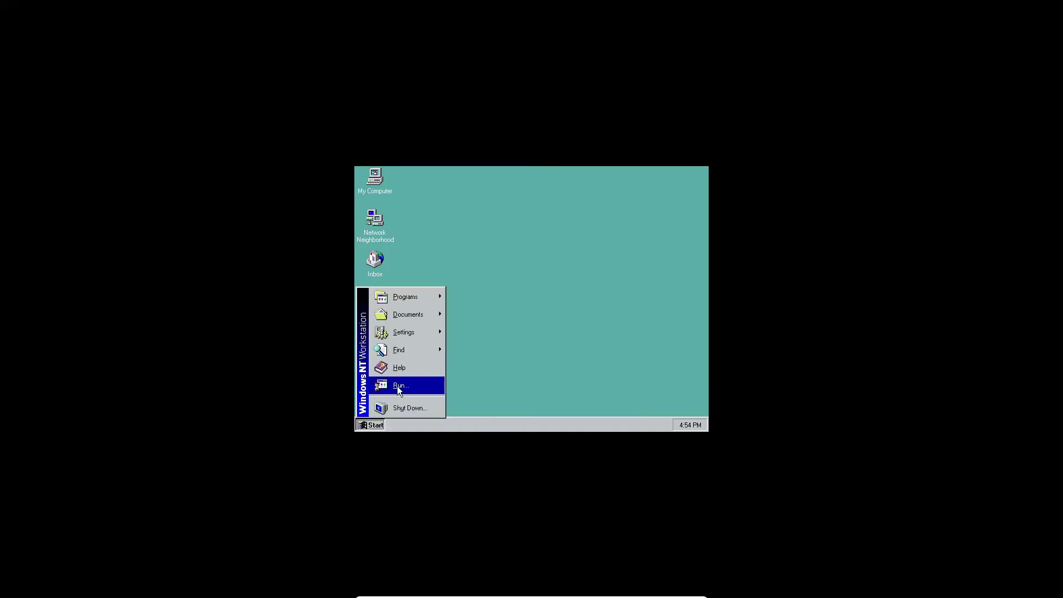
left_click(398, 386)
type("winver")
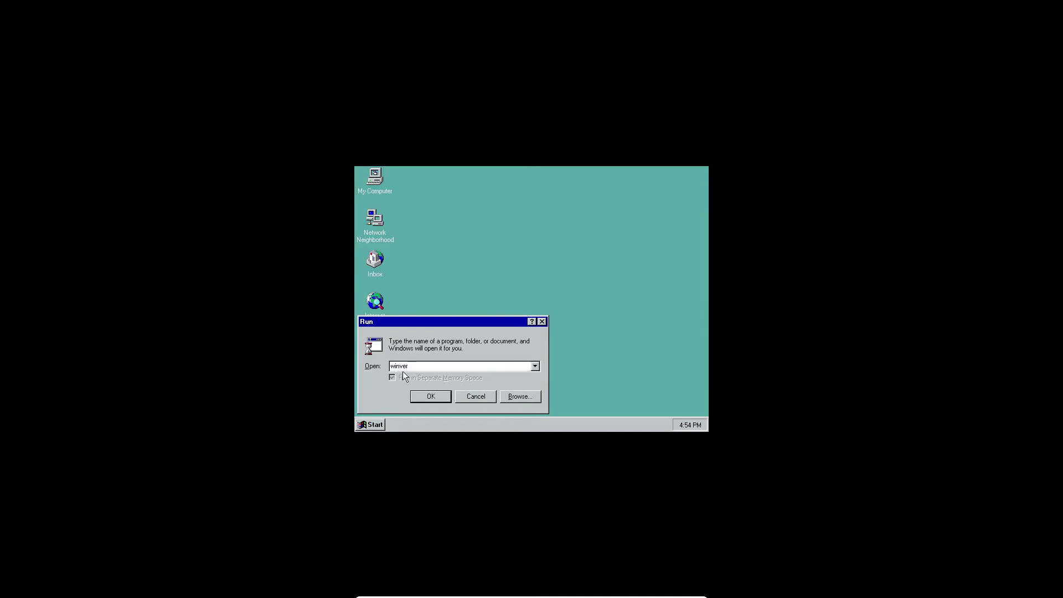
left_click(426, 394)
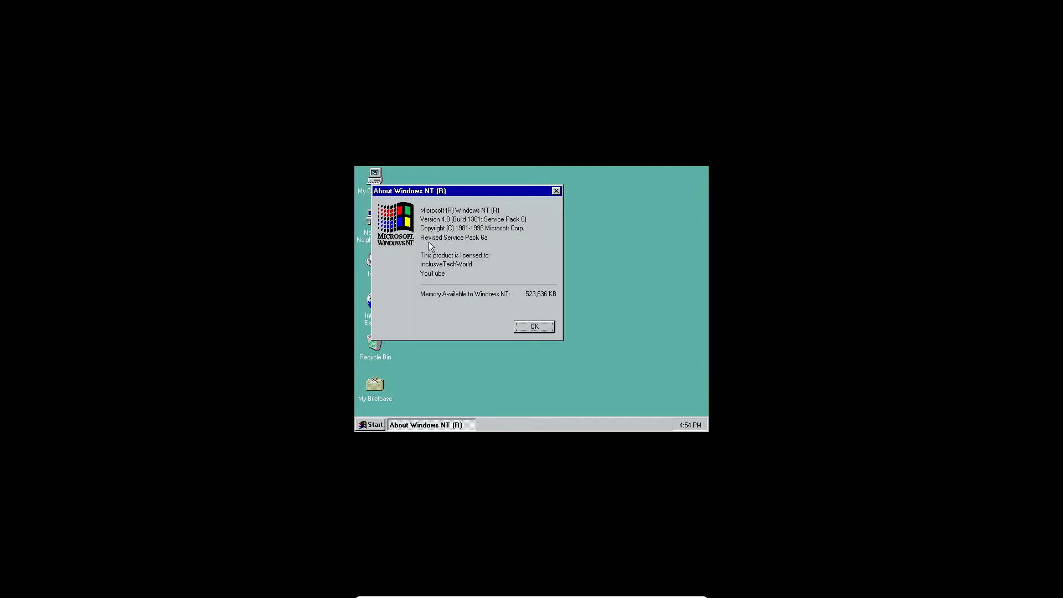
left_click(533, 327)
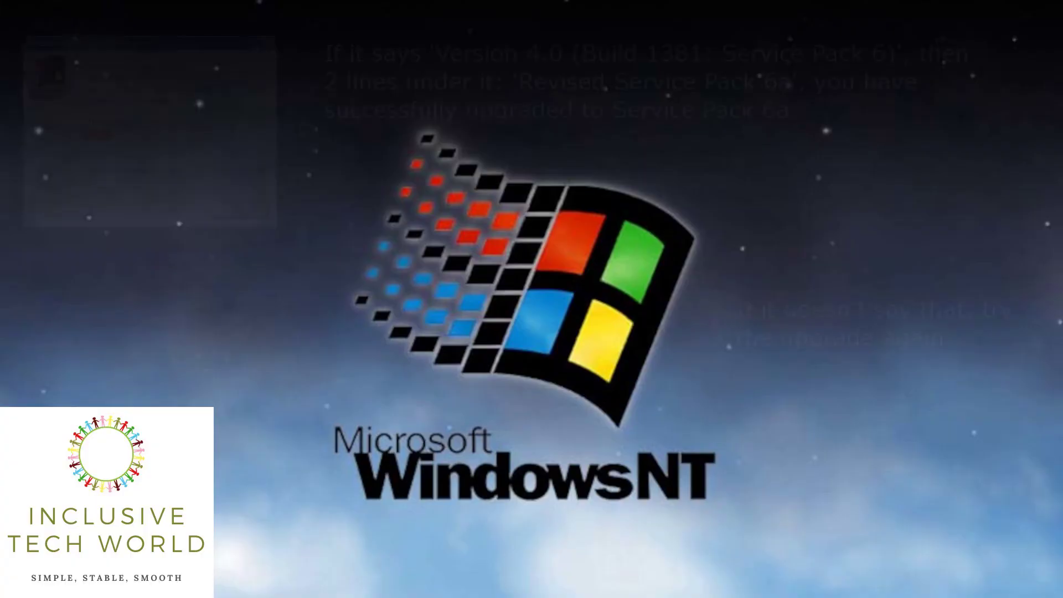
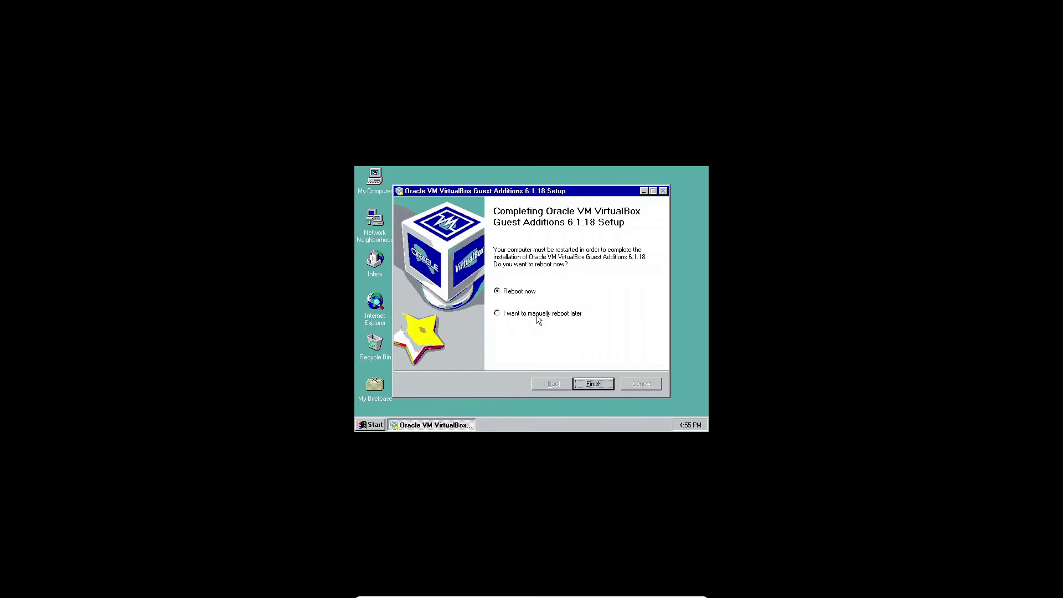
Finish the Guest Additions 6.1.18 setup with the manual reboot option and shut down Windows NT
left_click(535, 315)
left_click(585, 384)
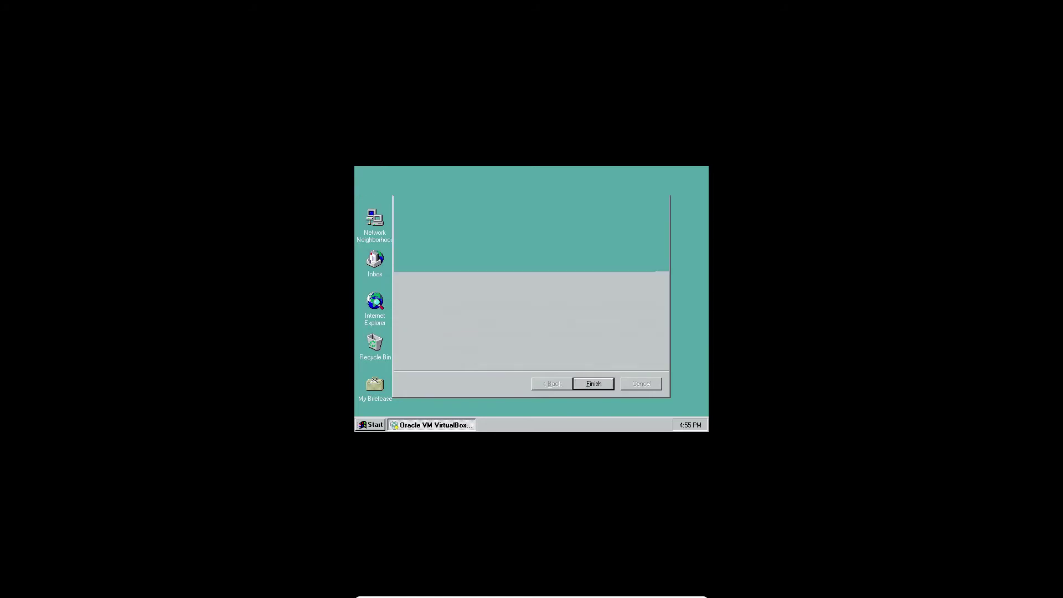
left_click(373, 426)
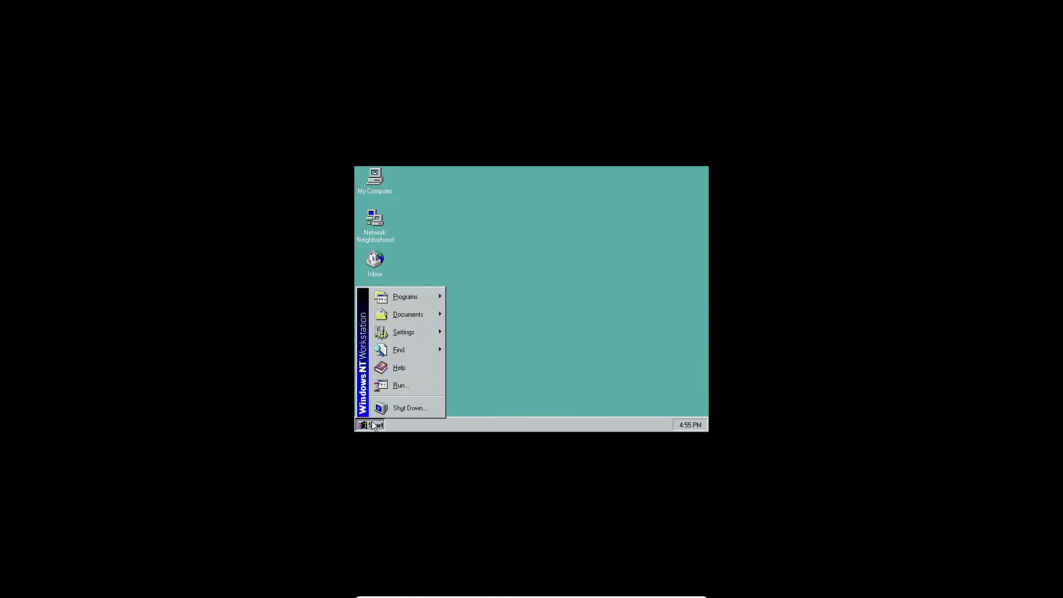
left_click(421, 407)
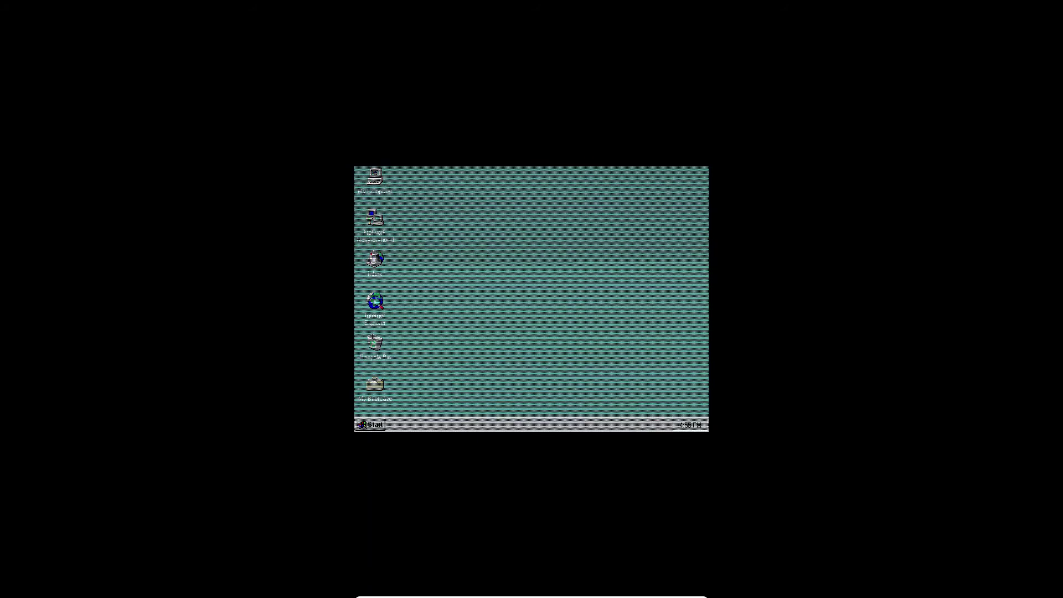
left_click(498, 332)
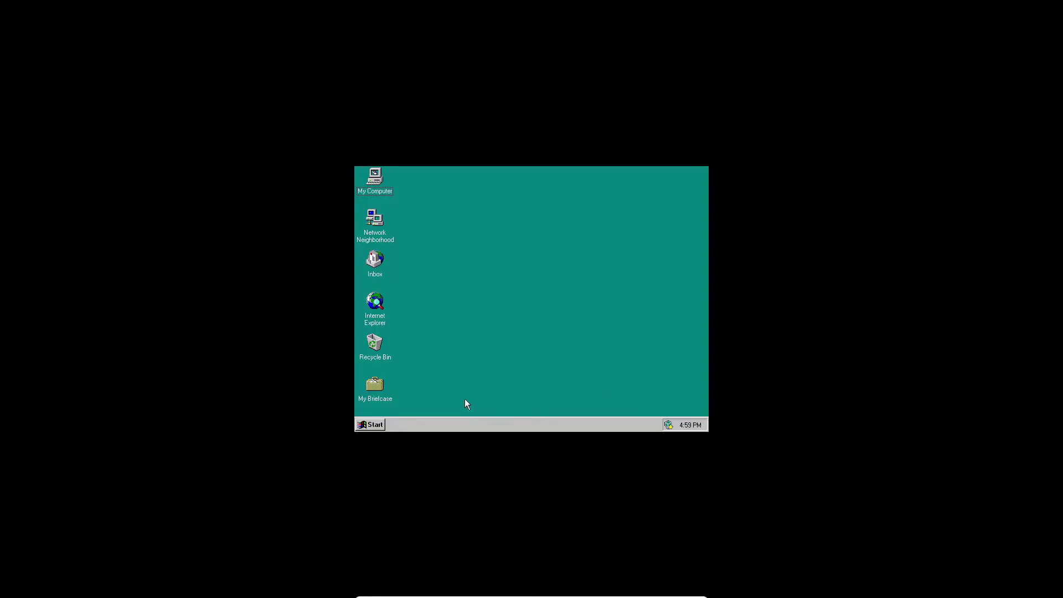
Set the guest display's color palette to True Color in Display Properties and apply the change
left_click(372, 426)
mouse_move(417, 334)
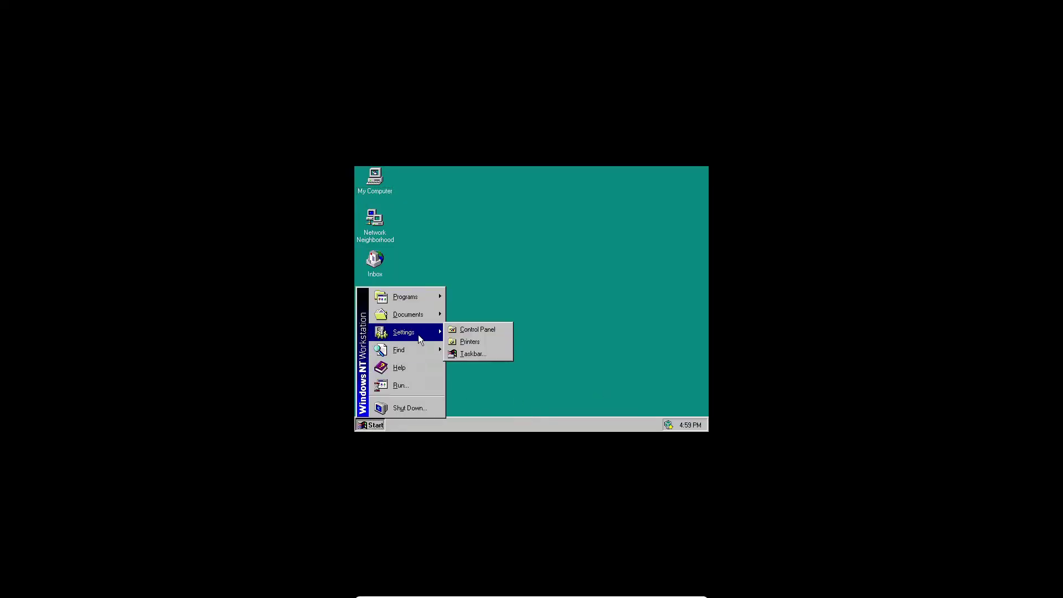
left_click(477, 330)
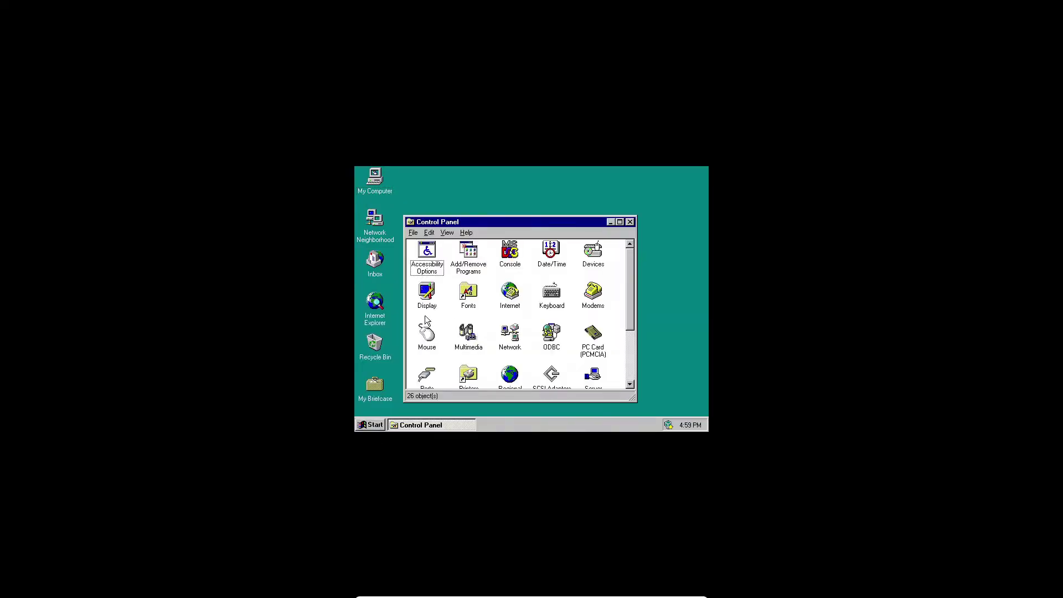
double_click(429, 299)
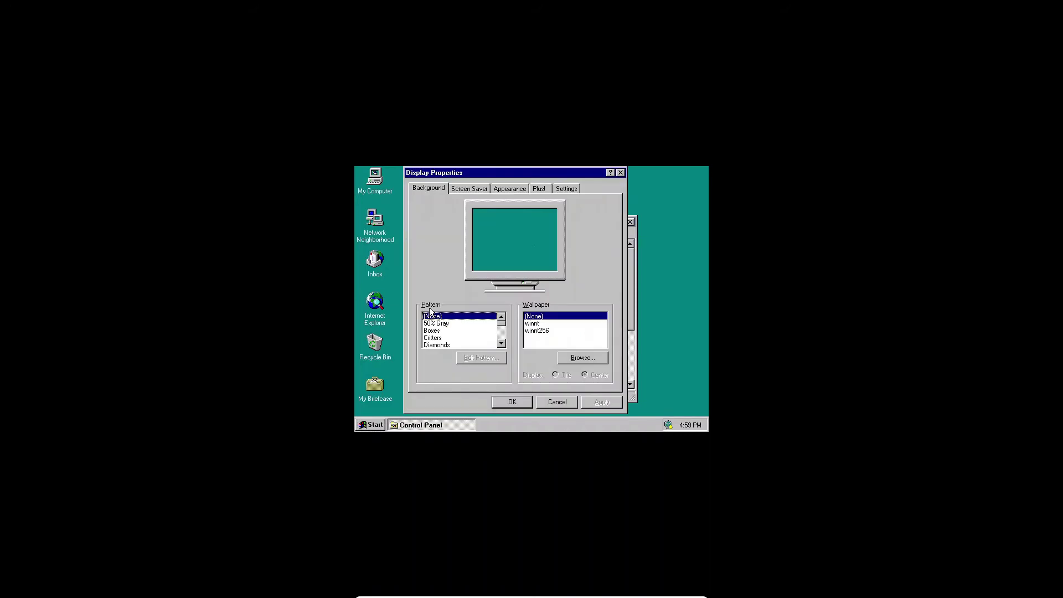
left_click(564, 191)
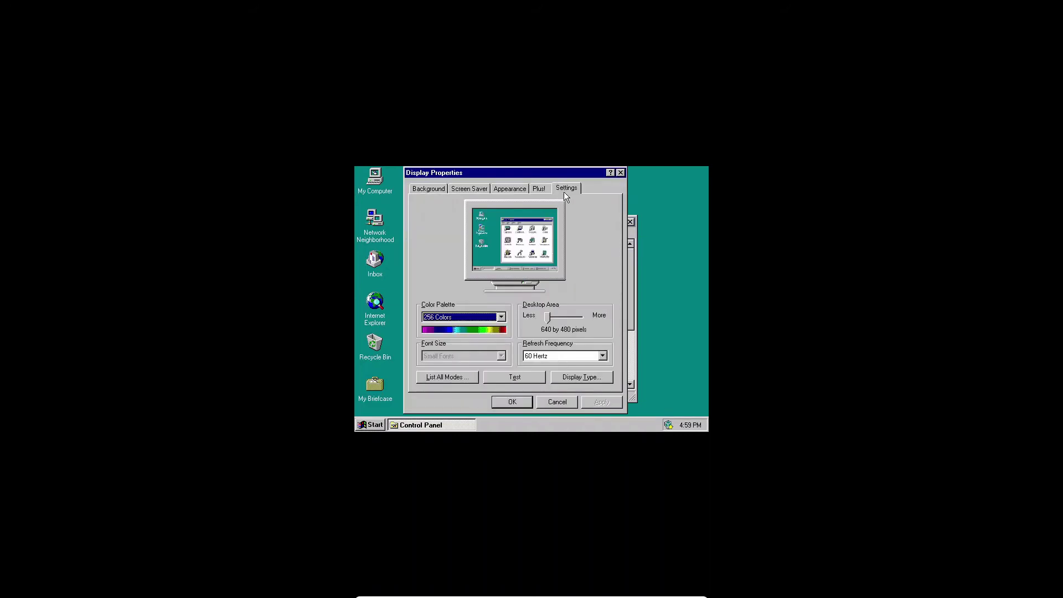
left_click(486, 317)
left_click(464, 347)
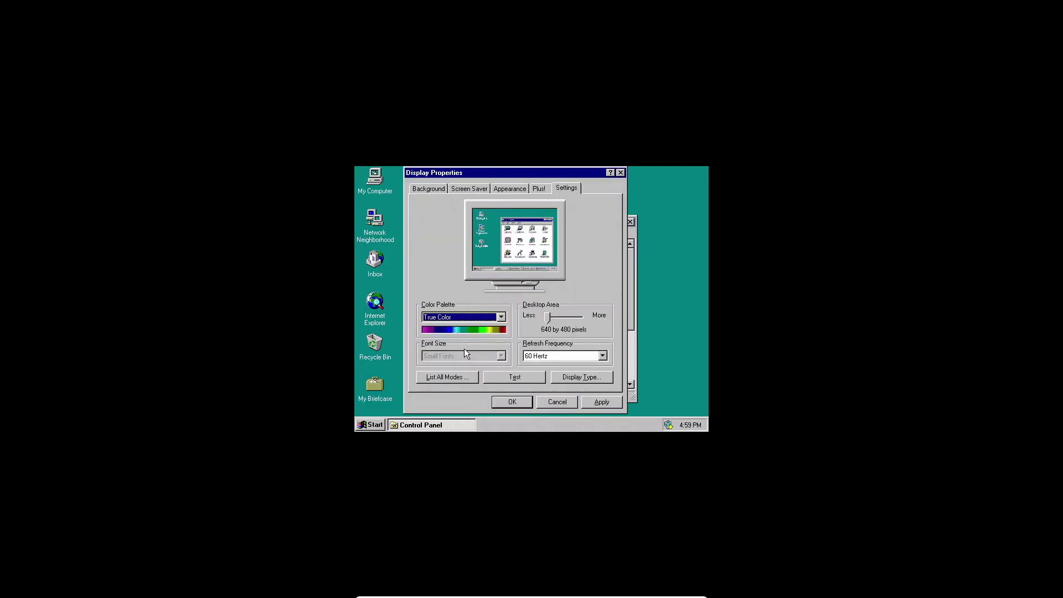
left_click(523, 400)
left_click(519, 324)
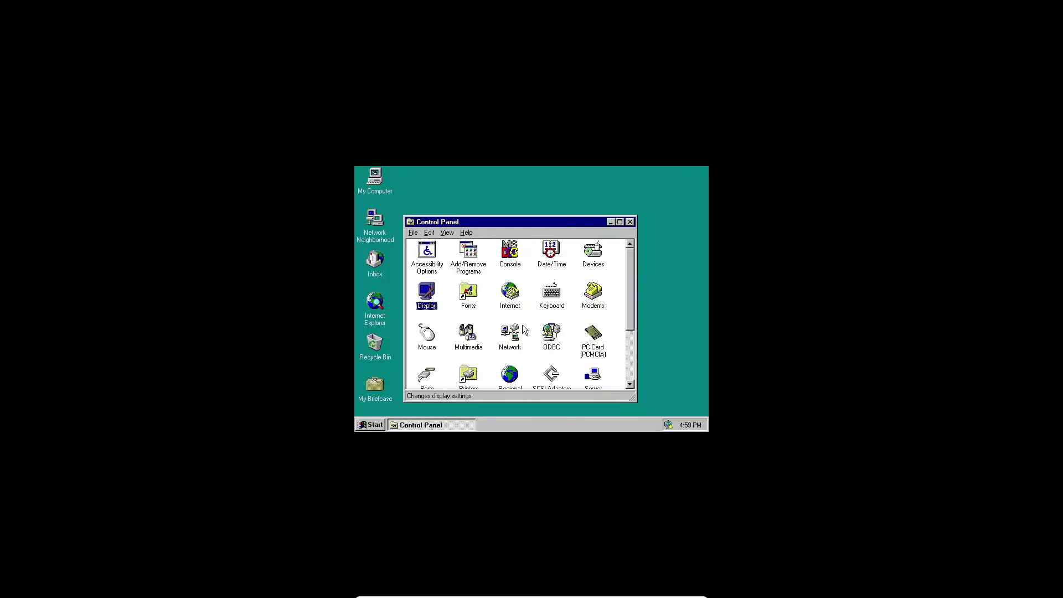
Restart the Windows NT guest
left_click(379, 424)
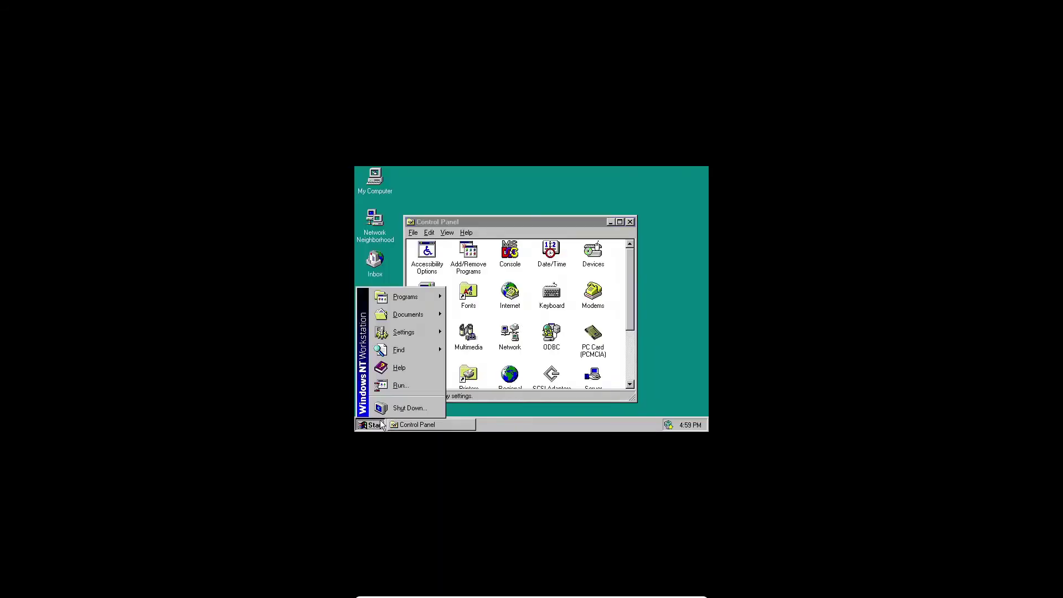
left_click(390, 413)
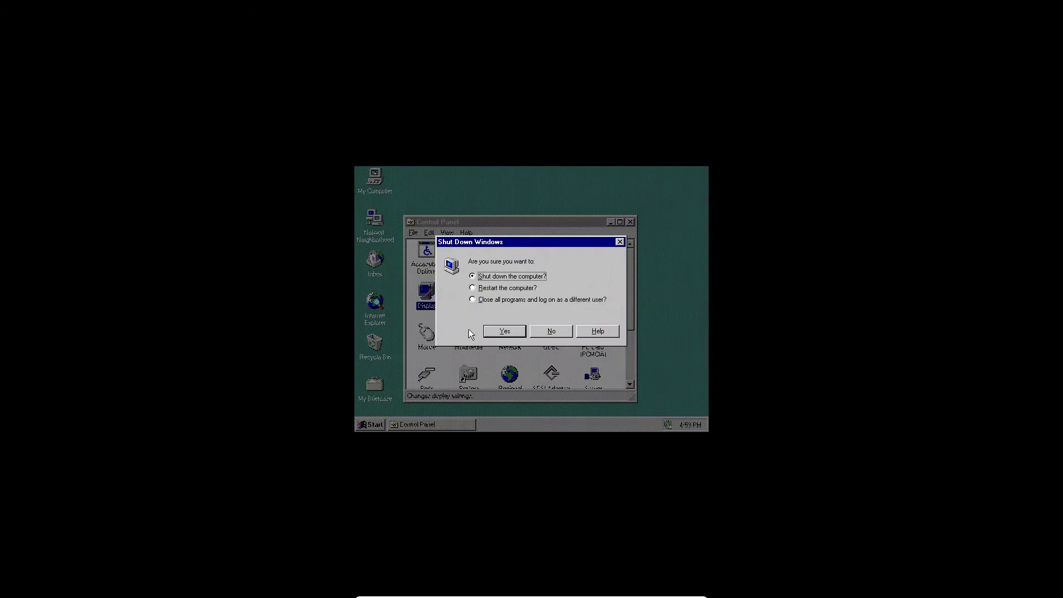
left_click(500, 289)
left_click(496, 332)
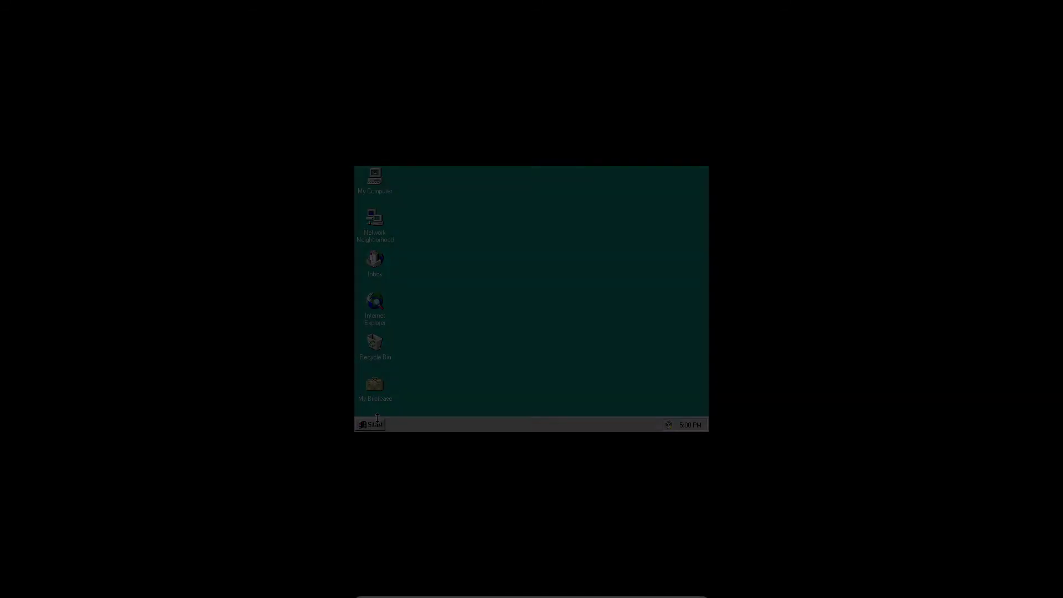
Set the guest's desktop area to 1920 by 1080 pixels in Display Properties and apply the resolution
left_click(372, 426)
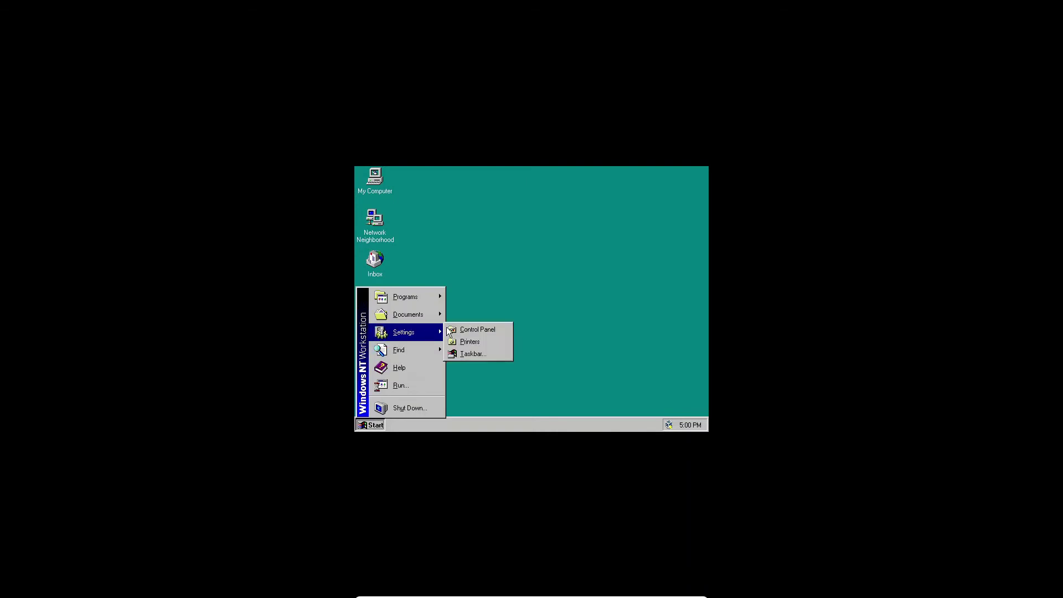
left_click(467, 328)
double_click(422, 295)
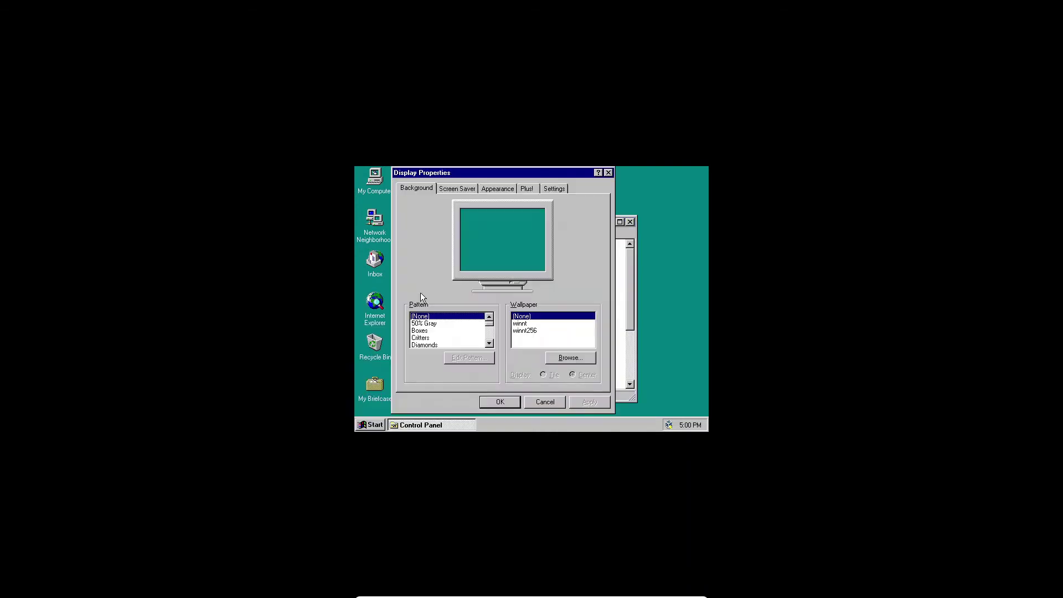
left_click(550, 188)
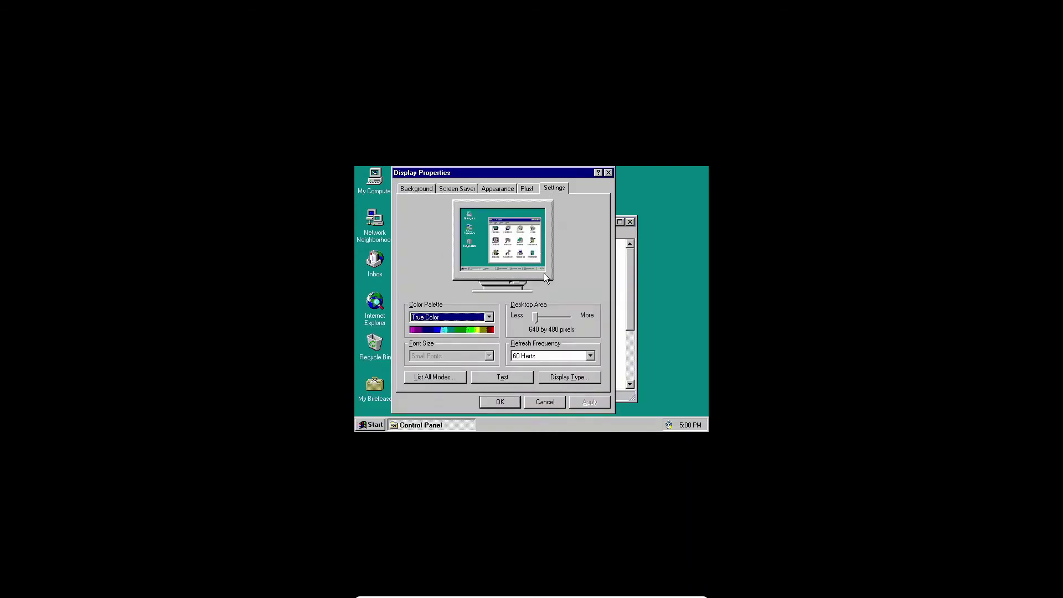
left_click(536, 317)
left_click_drag(536, 315, 577, 314)
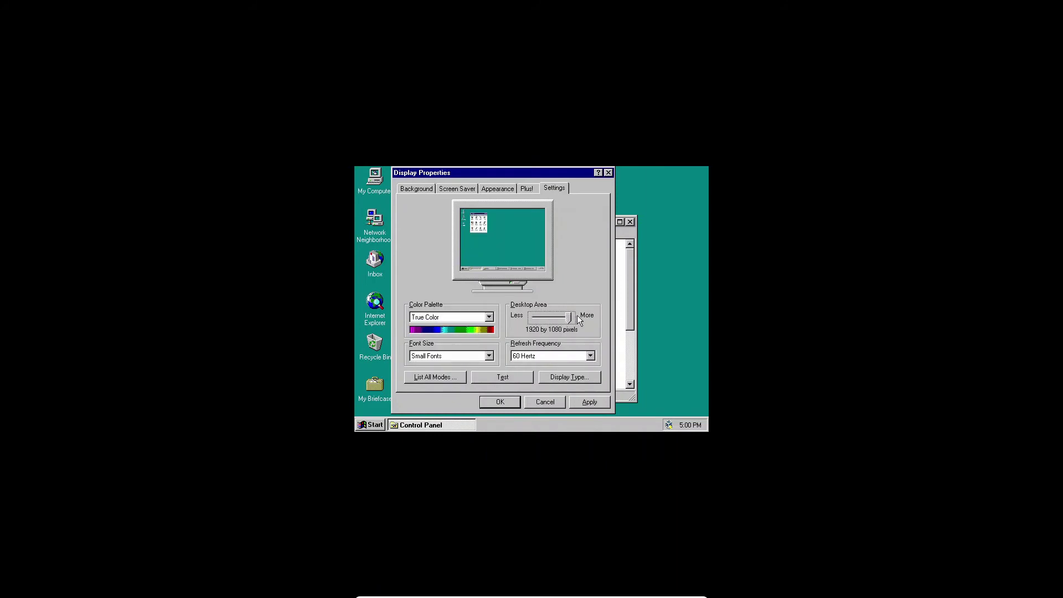
left_click(506, 398)
left_click(519, 323)
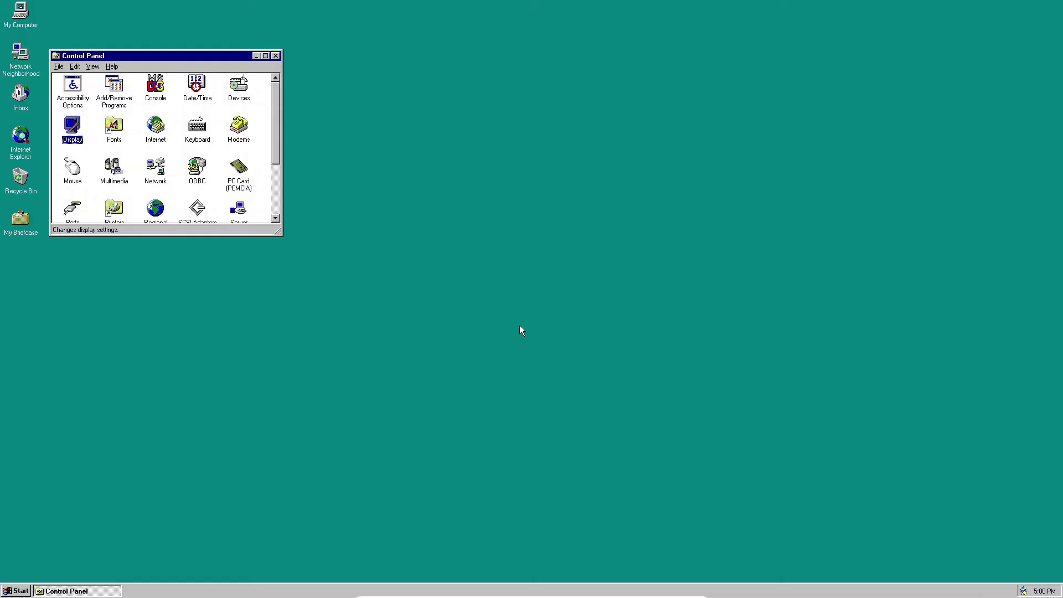
Set the display font size to Large Fonts and start installing the required font files
double_click(72, 129)
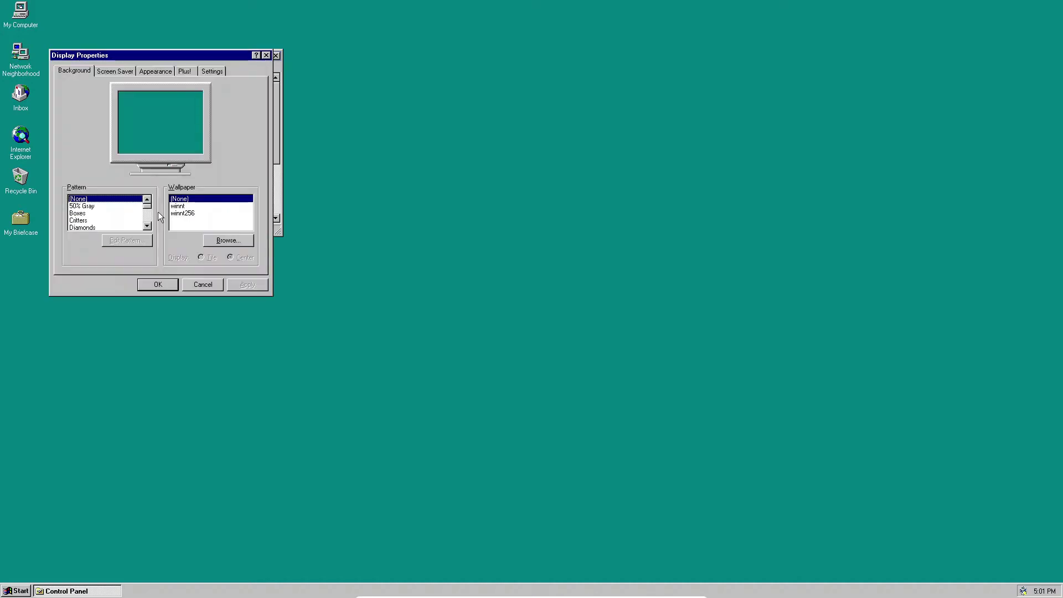
left_click(213, 73)
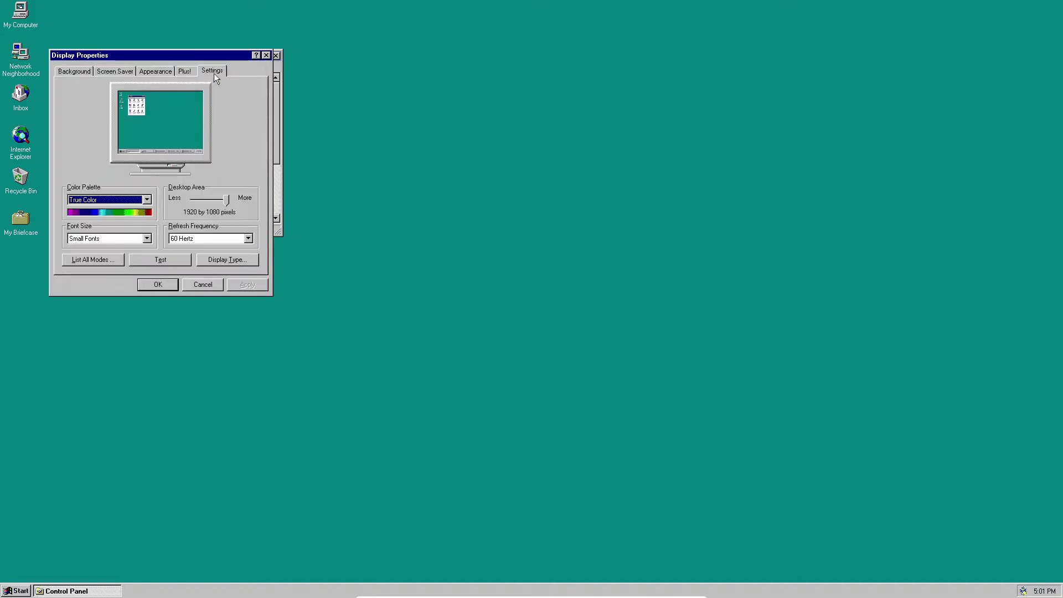
left_click(139, 240)
left_click(128, 254)
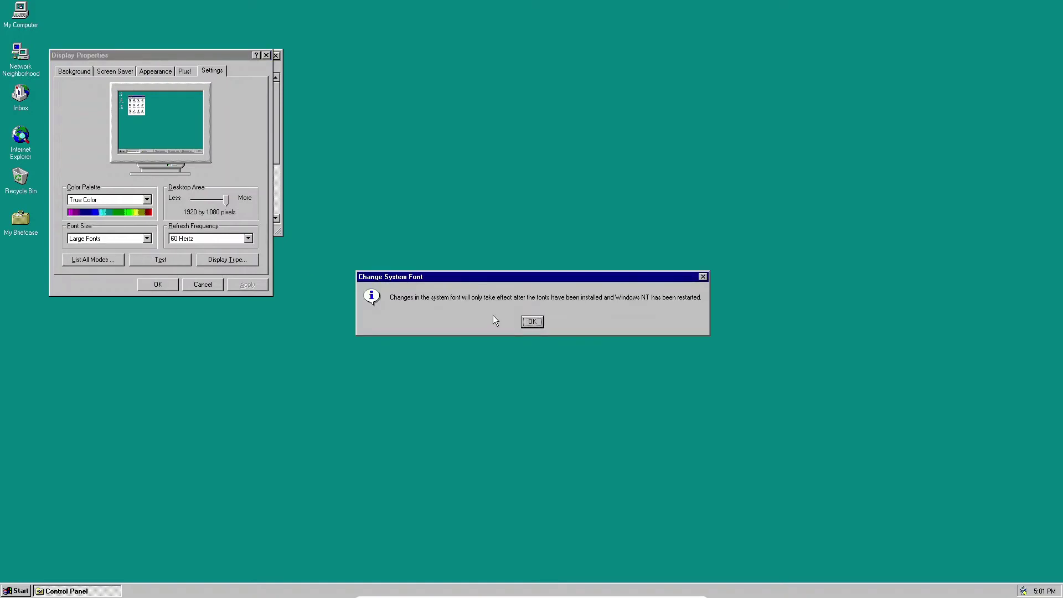
left_click(535, 323)
left_click(153, 286)
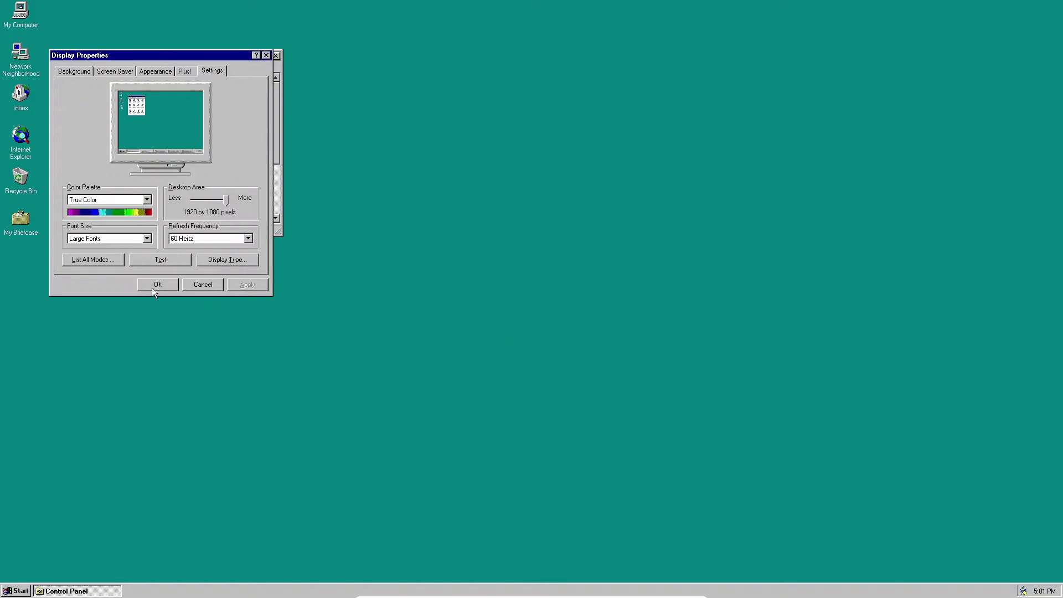
left_click(521, 322)
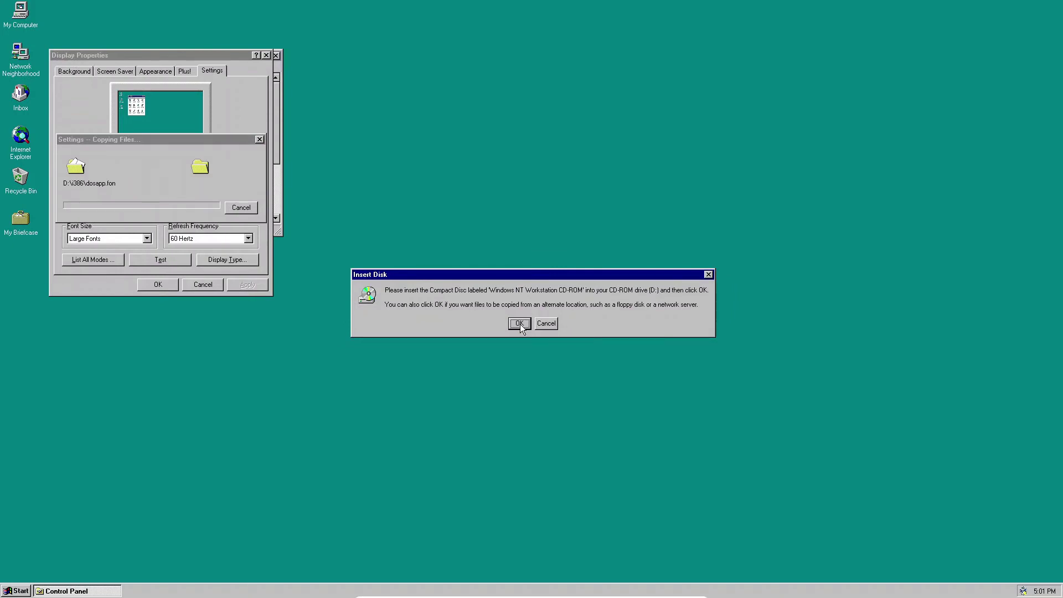
Insert the winnt40wks_sp1_en.iso image into the optical drive, dismiss its autorun window, and copy the font files, overwriting the newer sseriff.fon
left_click(503, 591)
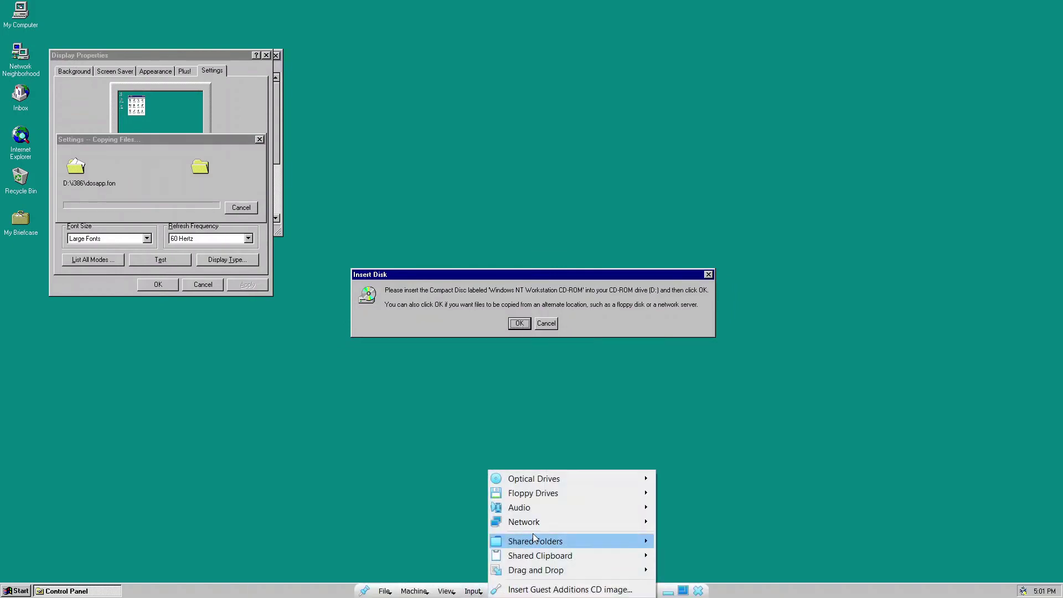
mouse_move(562, 478)
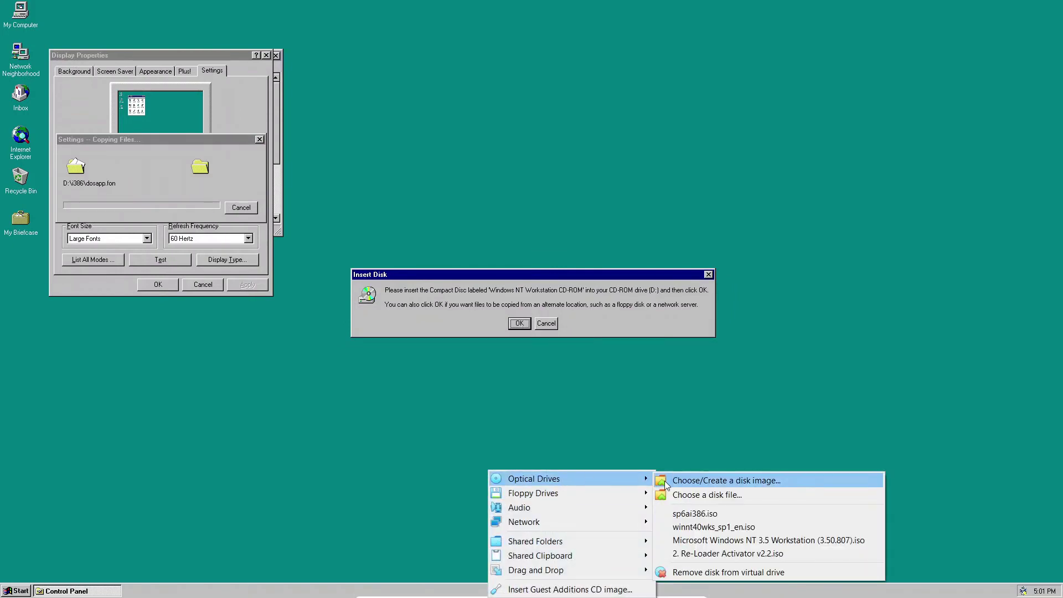
left_click(694, 526)
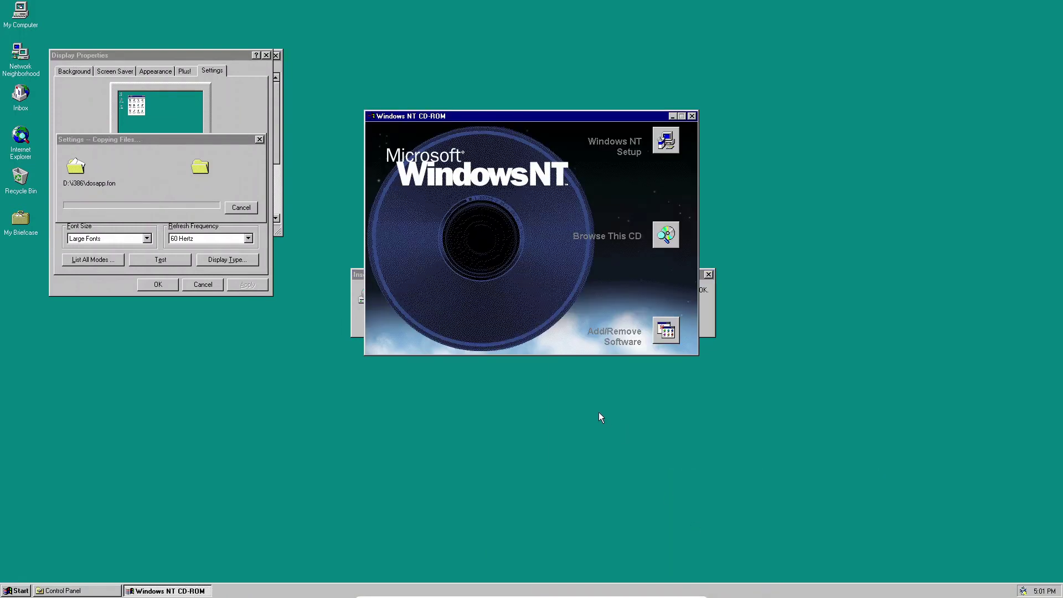
left_click(691, 116)
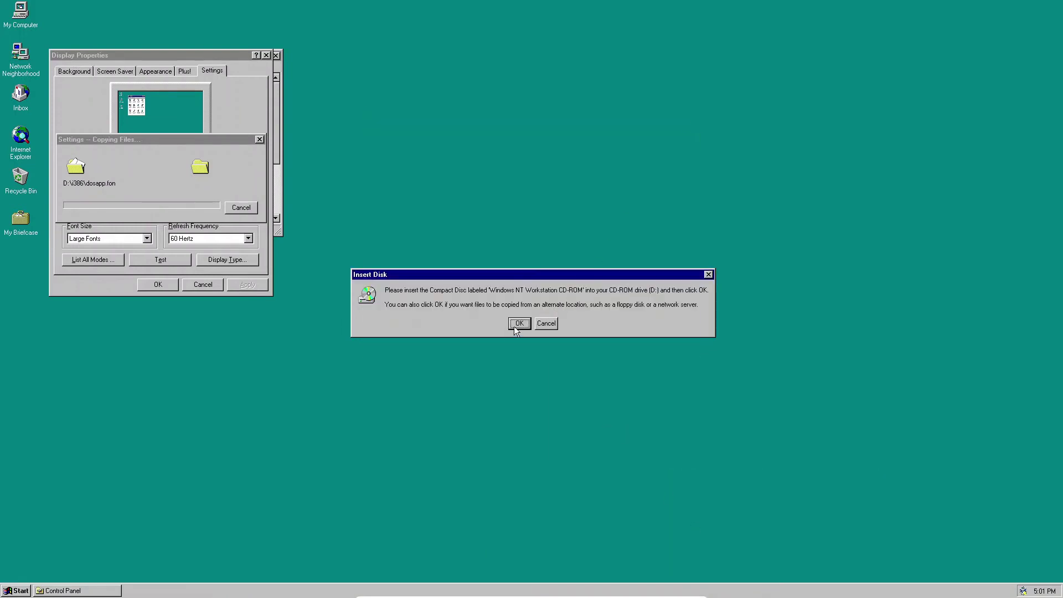
left_click(514, 328)
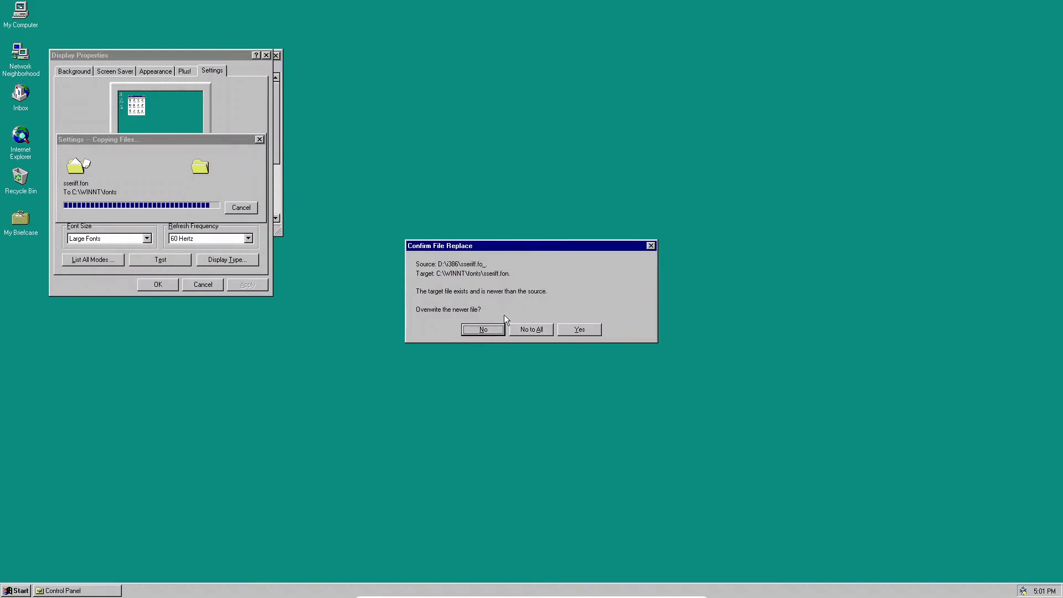
left_click(571, 330)
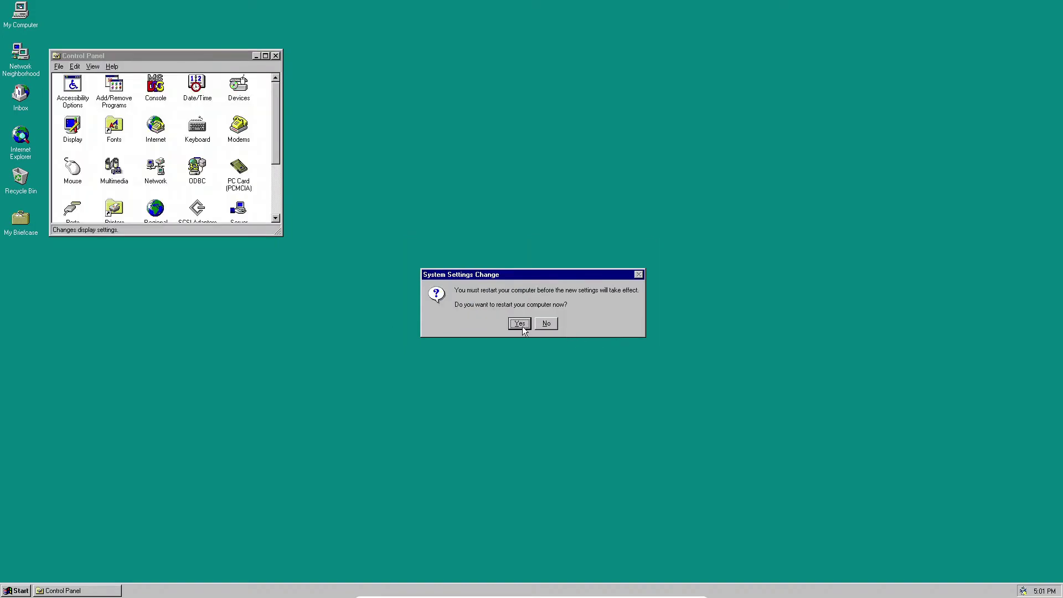
Accept restarting the guest to apply the new display font size
left_click(521, 327)
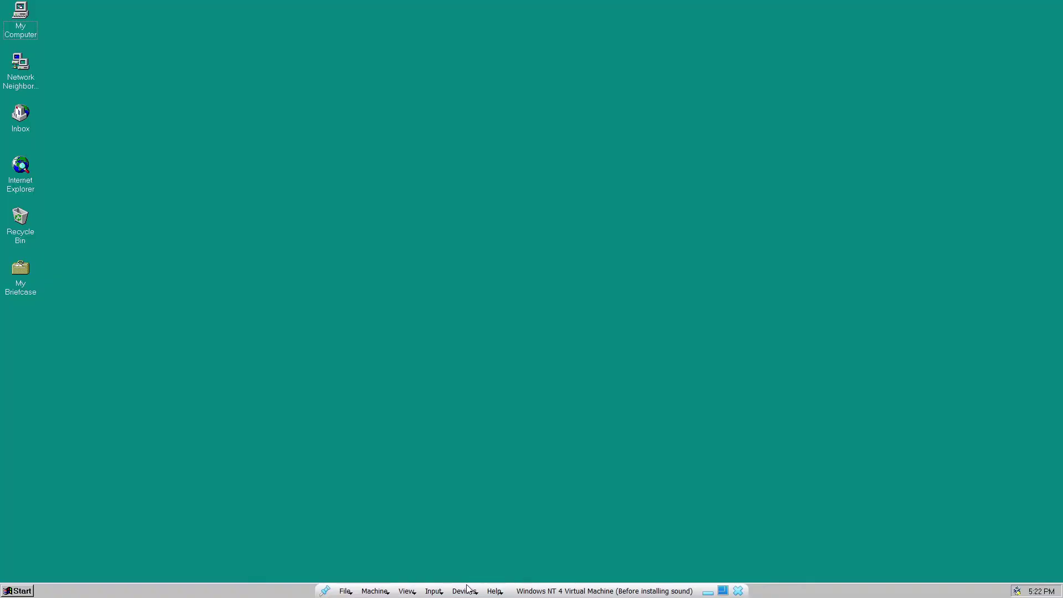
Insert the winnt40wks_sp1_en.iso image into the guest's optical drive and dismiss its autorun window
left_click(465, 590)
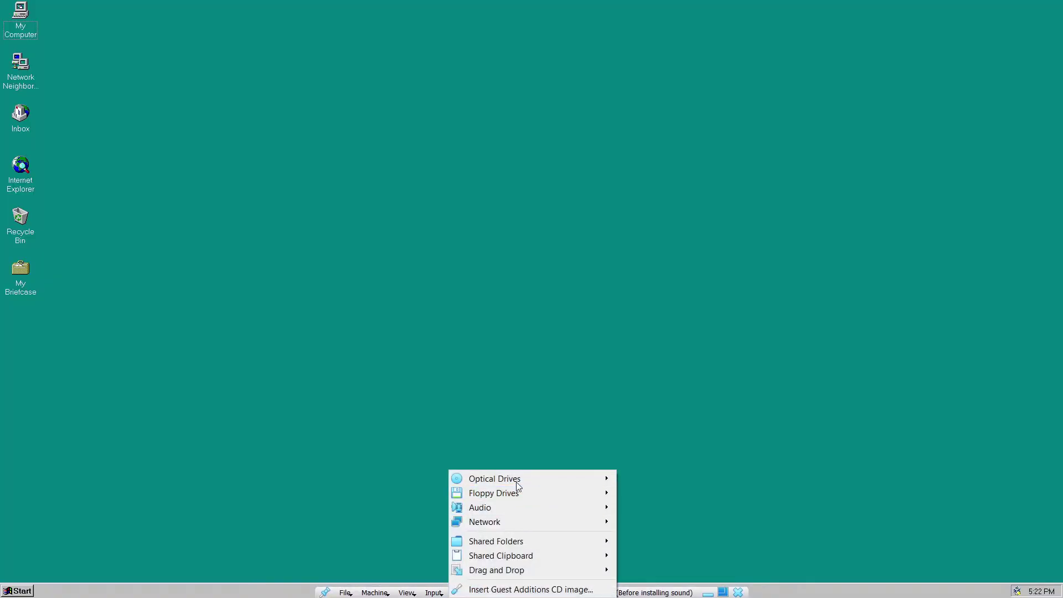
mouse_move(514, 483)
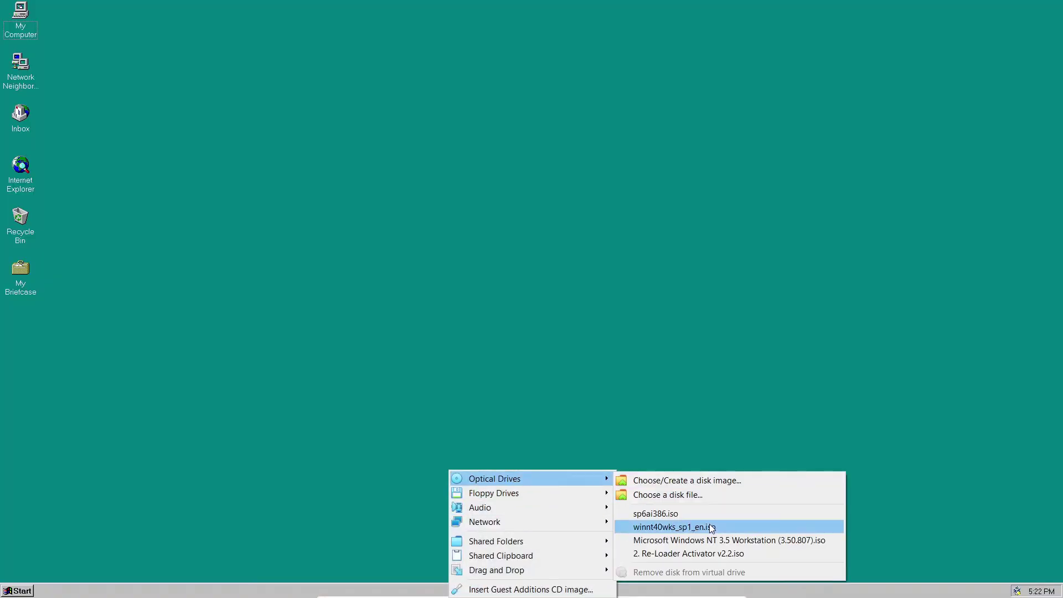
left_click(645, 528)
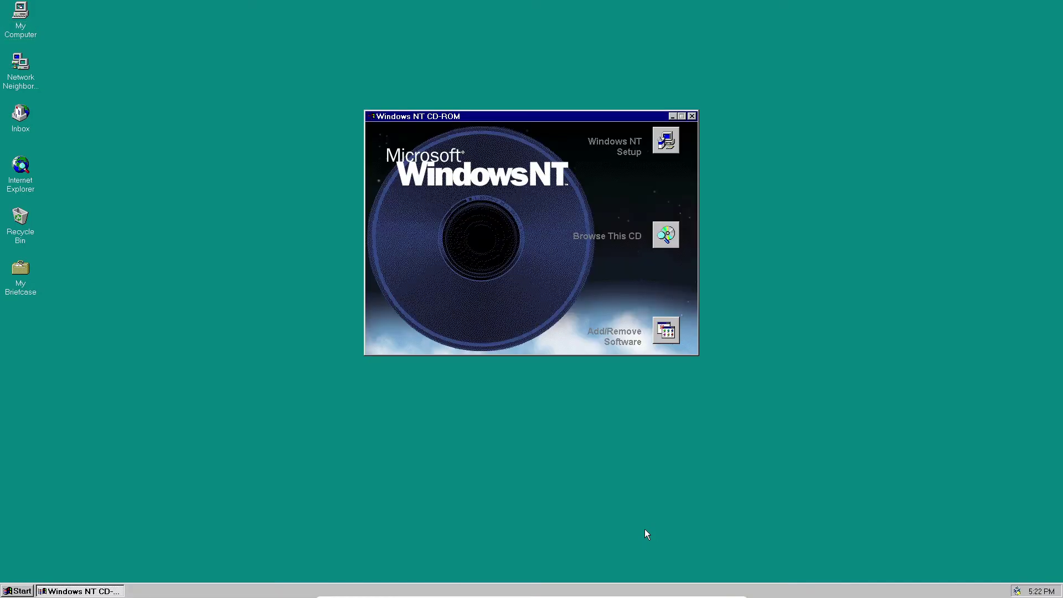
left_click(692, 117)
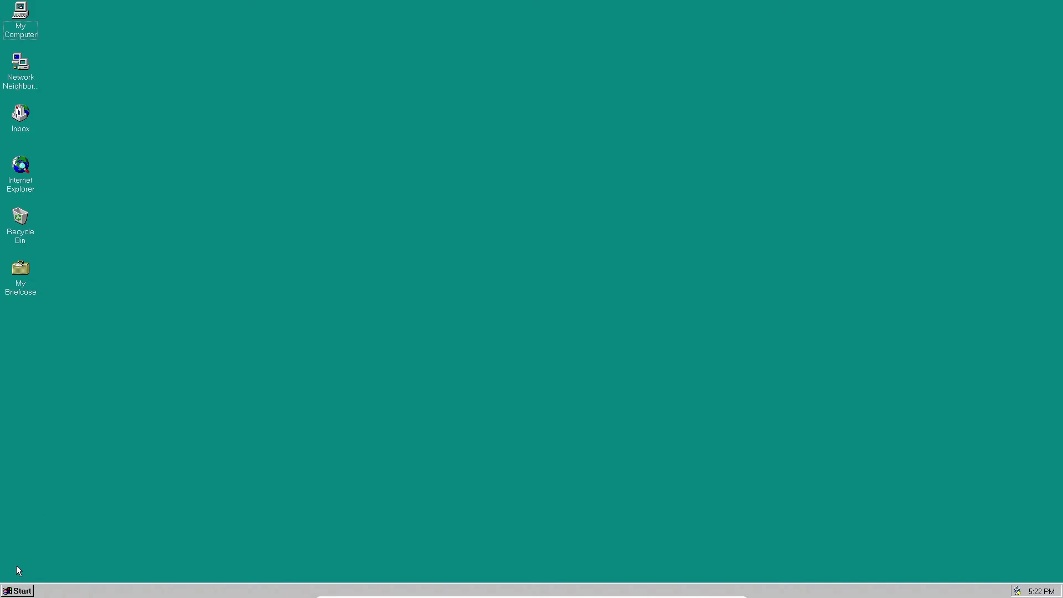
Add the Creative Labs Sound Blaster 1.X, Pro, 16 driver to the guest's multimedia devices with I/O address 220
left_click(18, 590)
mouse_move(65, 498)
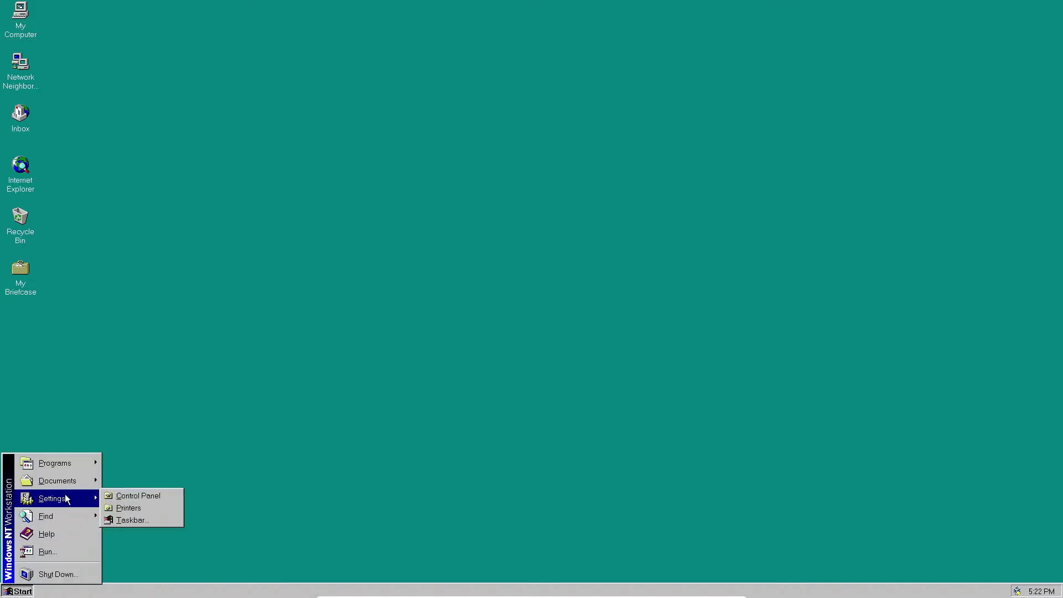
left_click(123, 497)
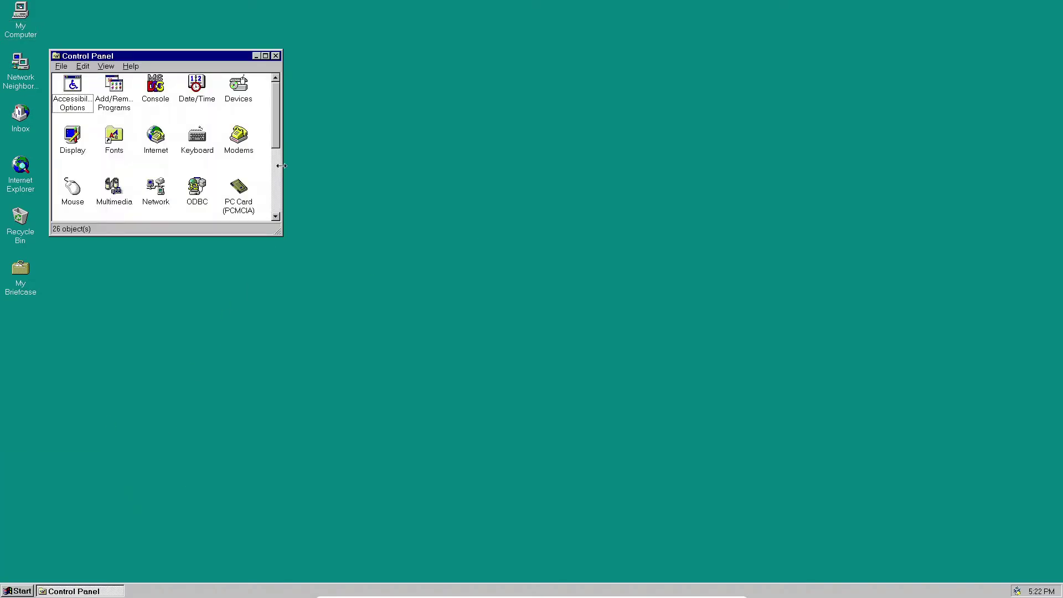
left_click_drag(276, 140, 275, 152)
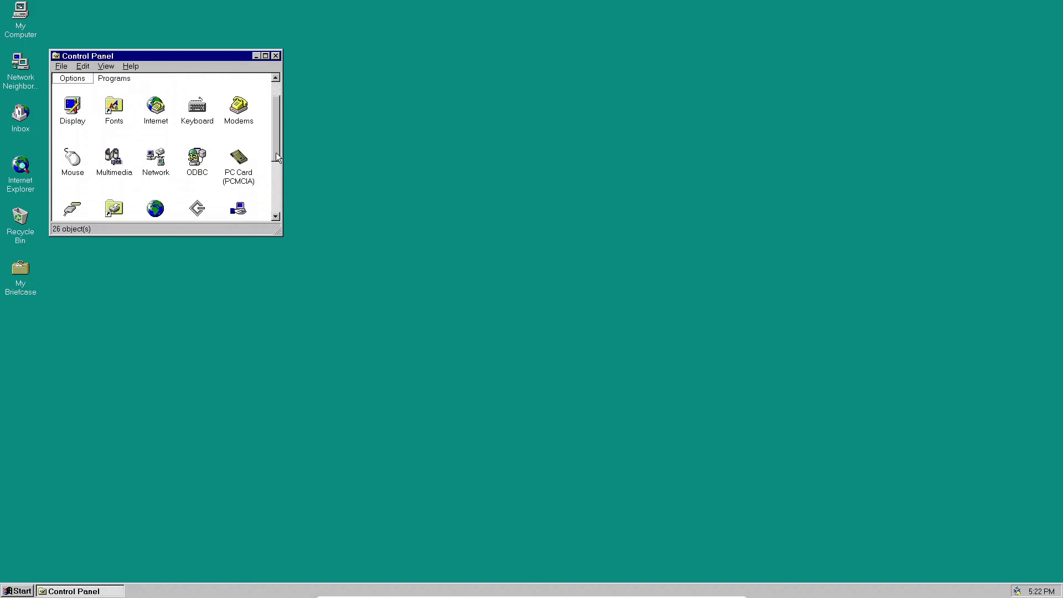
double_click(115, 172)
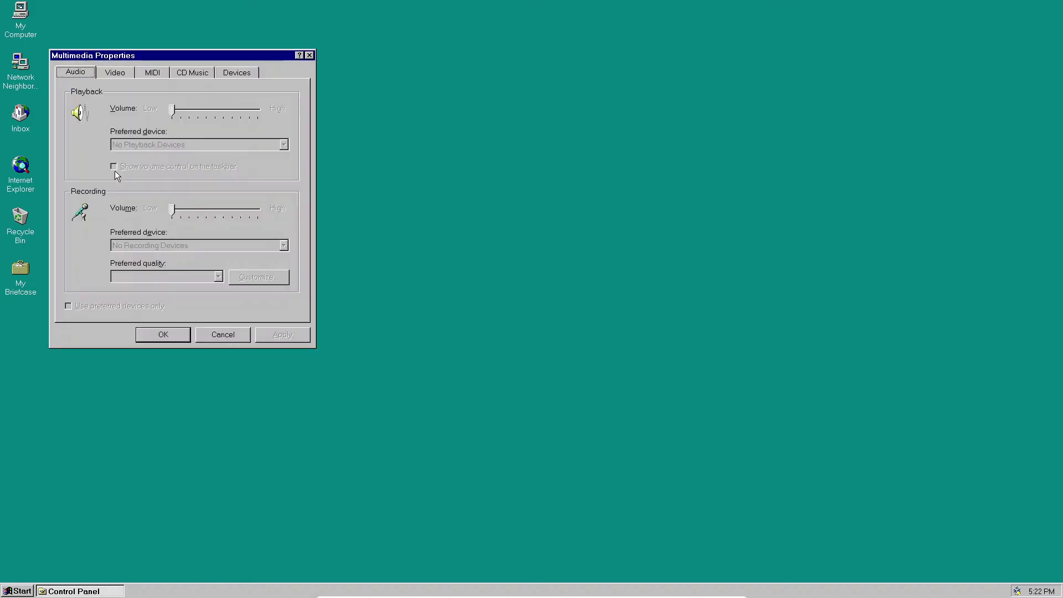
left_click(231, 72)
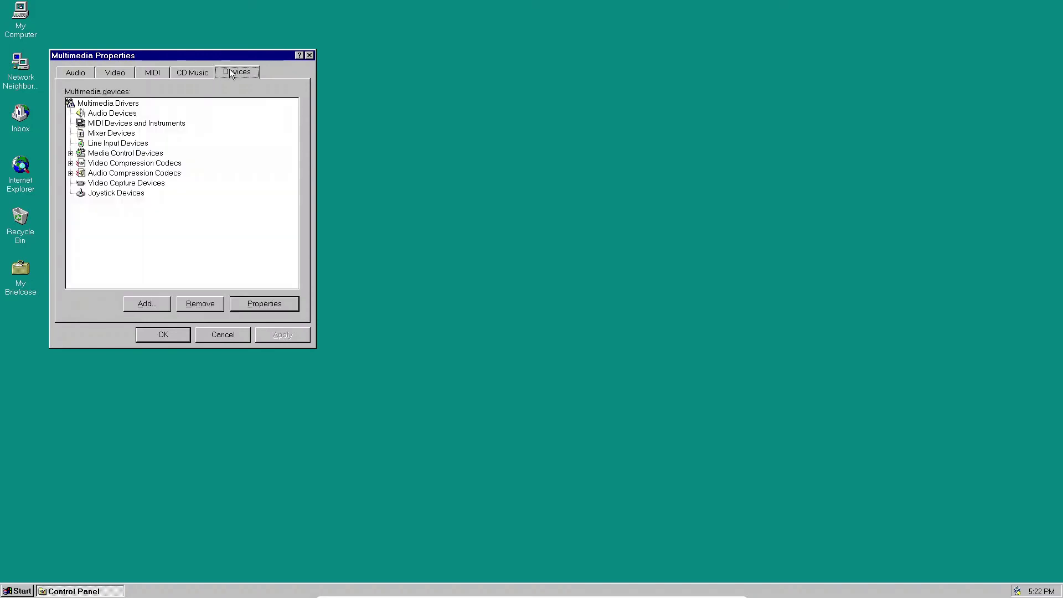
left_click(146, 304)
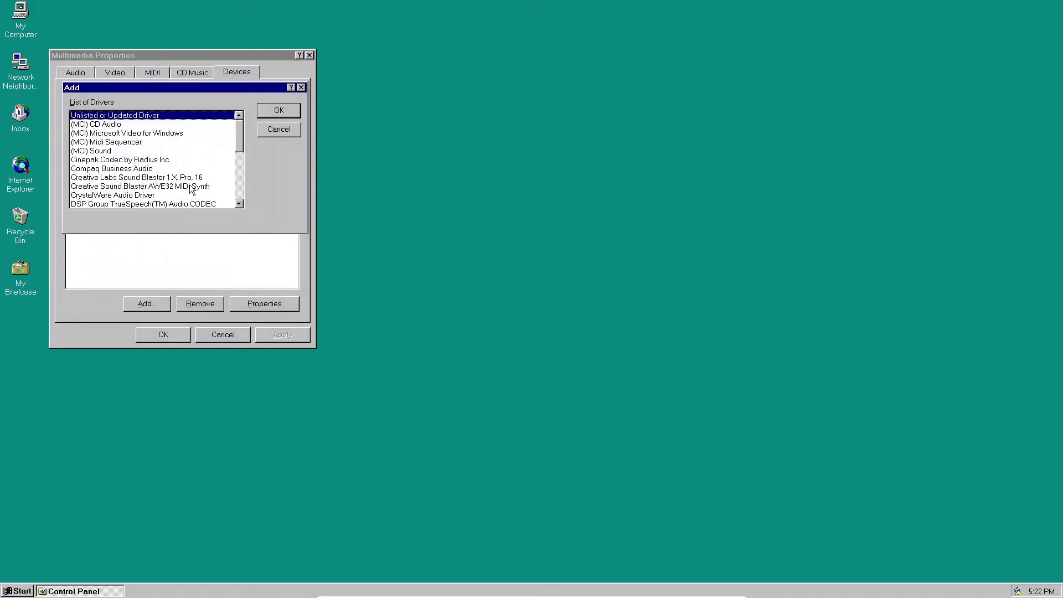
left_click_drag(241, 128, 241, 132)
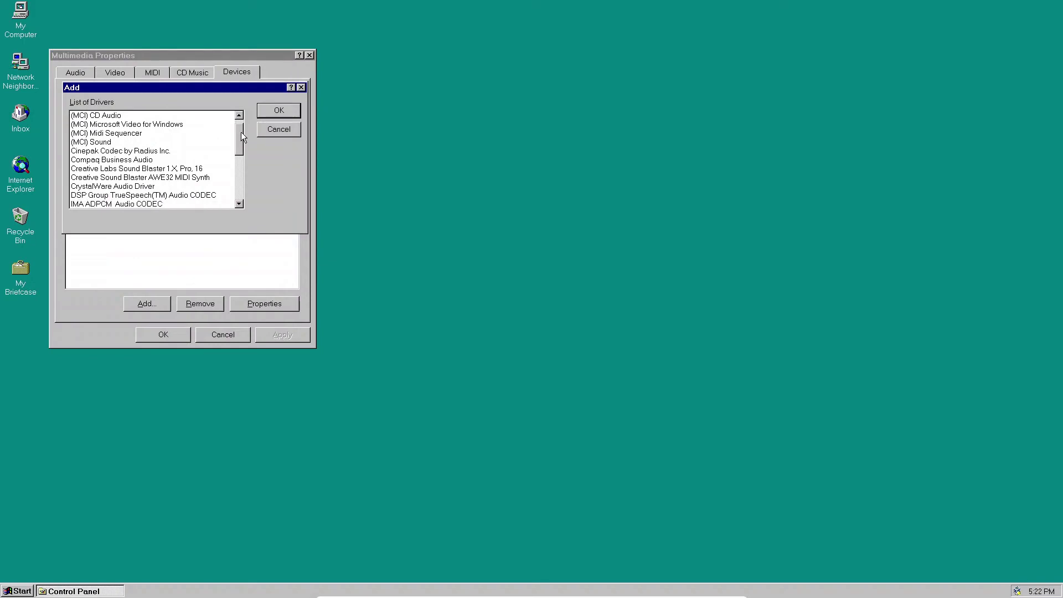
left_click(164, 169)
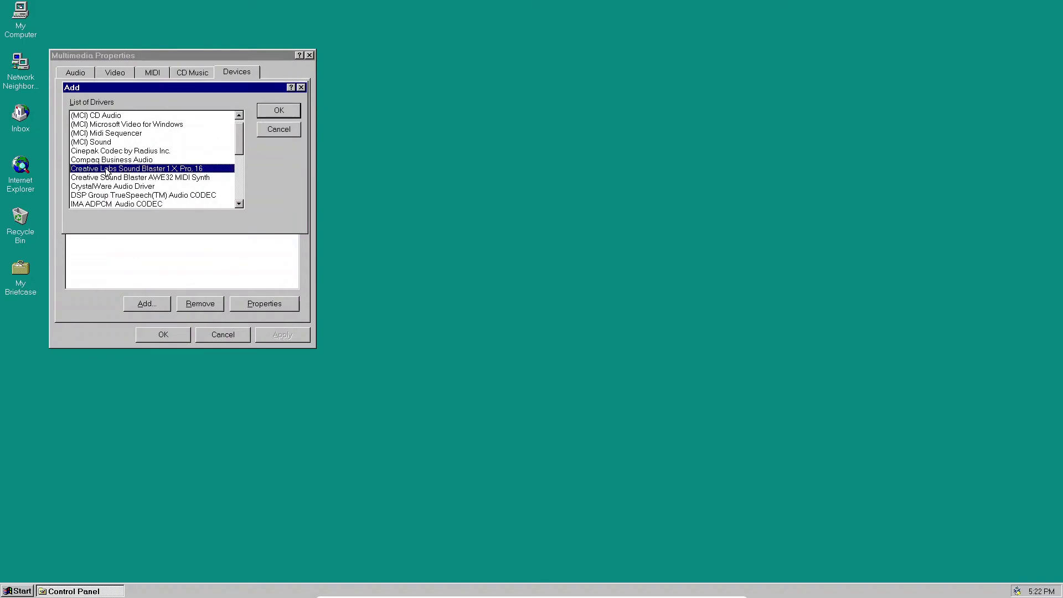
left_click(276, 111)
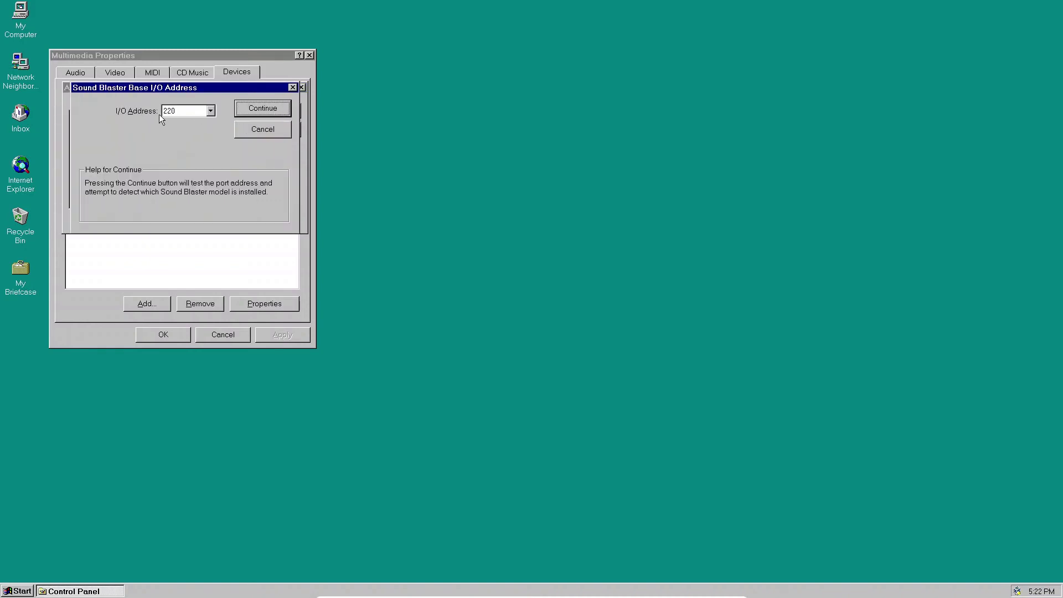
left_click(265, 110)
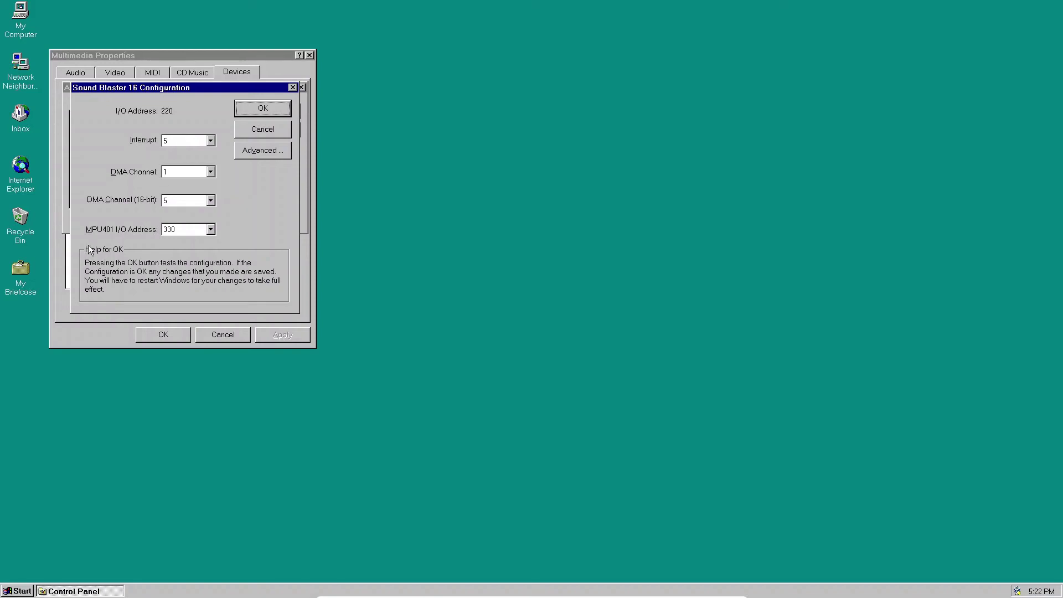
Set the Sound Blaster 16 MPU401 I/O Address to Disable, accept the configuration, and restart Windows NT
left_click(179, 231)
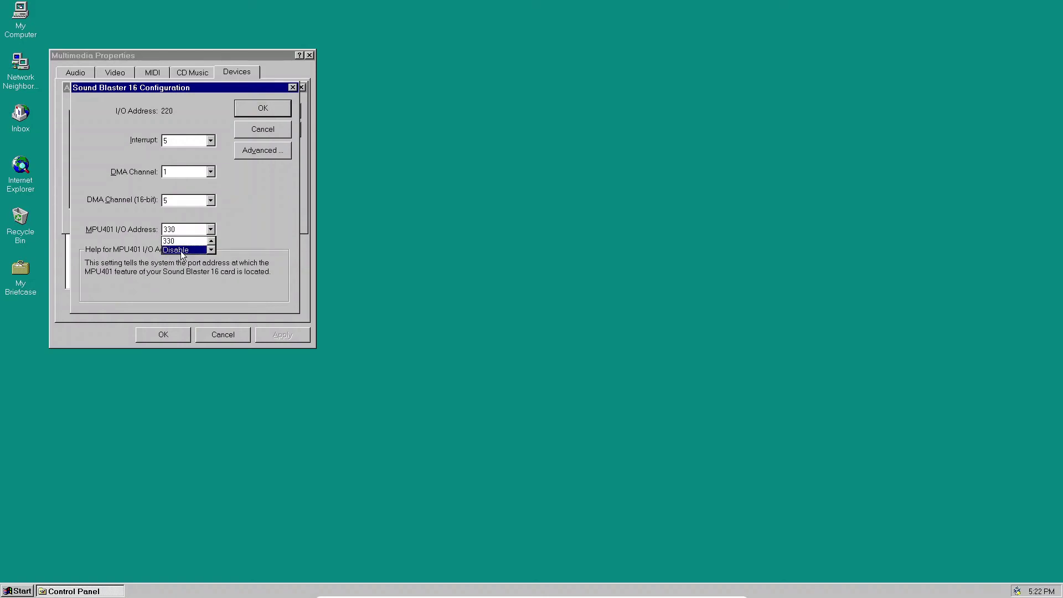
left_click(181, 250)
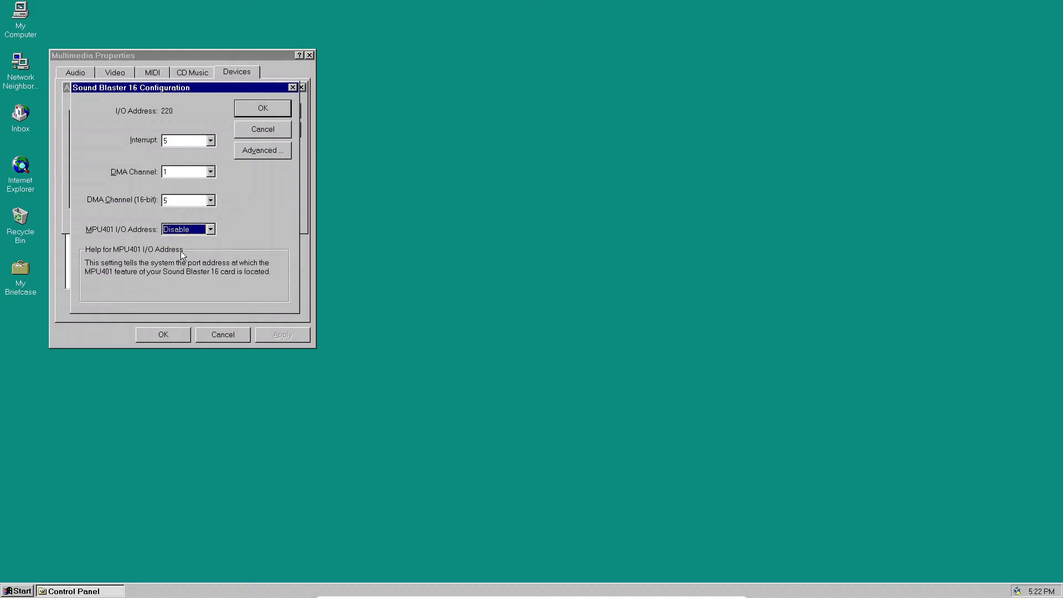
left_click(270, 104)
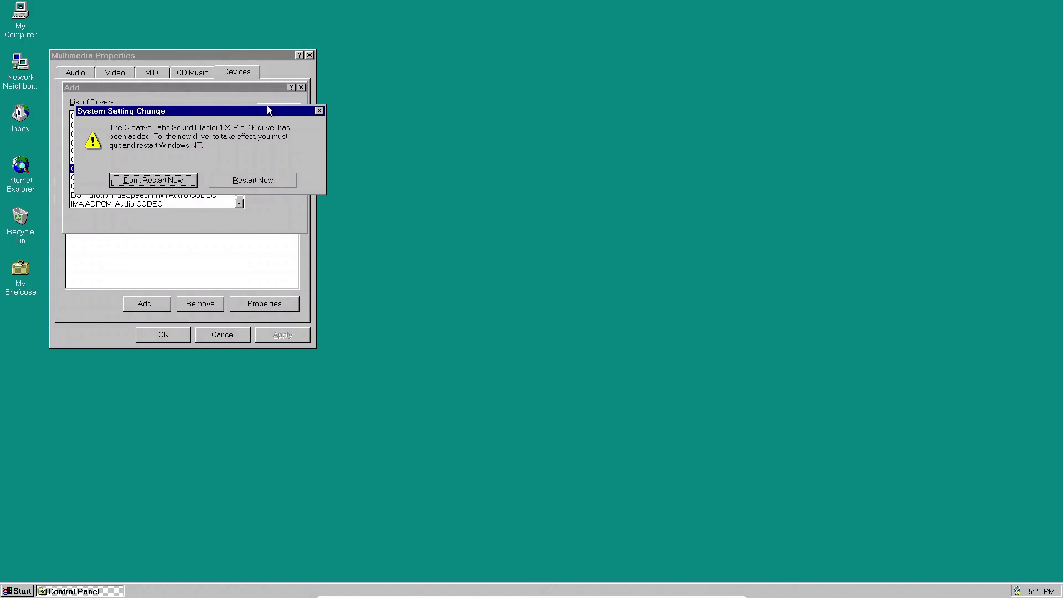
left_click(246, 182)
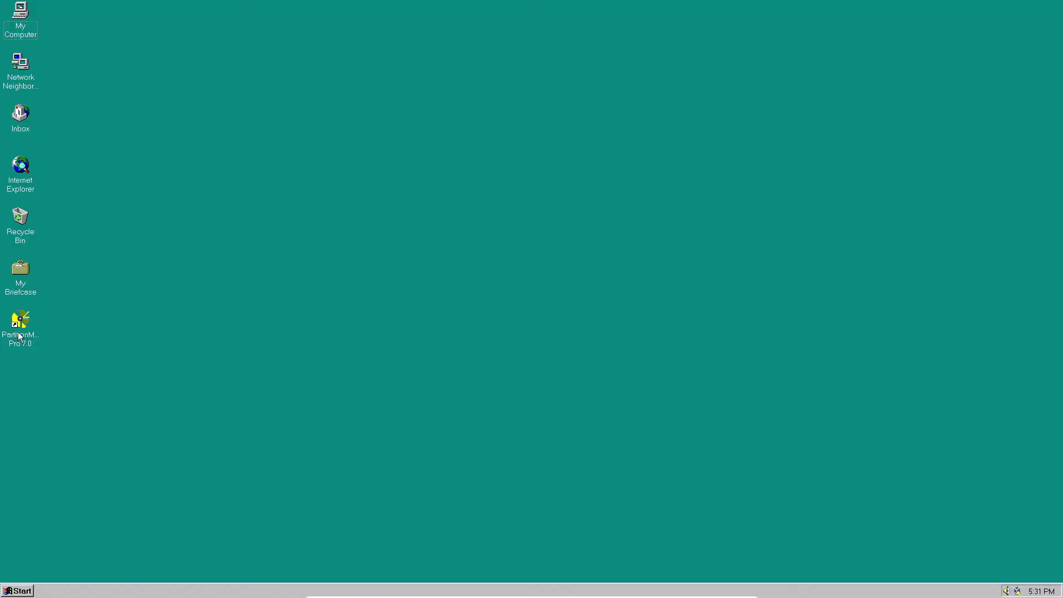
In PartitionMagic Pro 7.0, resize the C: NTFS partition to 8,189.4 MB, using all unallocated space, and accept the boot boundary warning
double_click(19, 335)
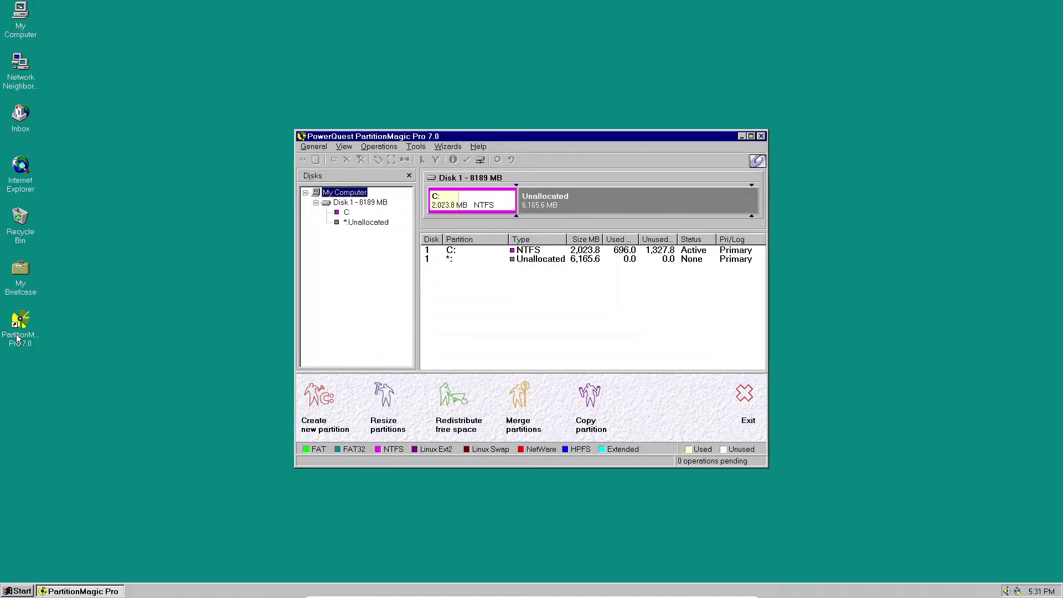
left_click(520, 252)
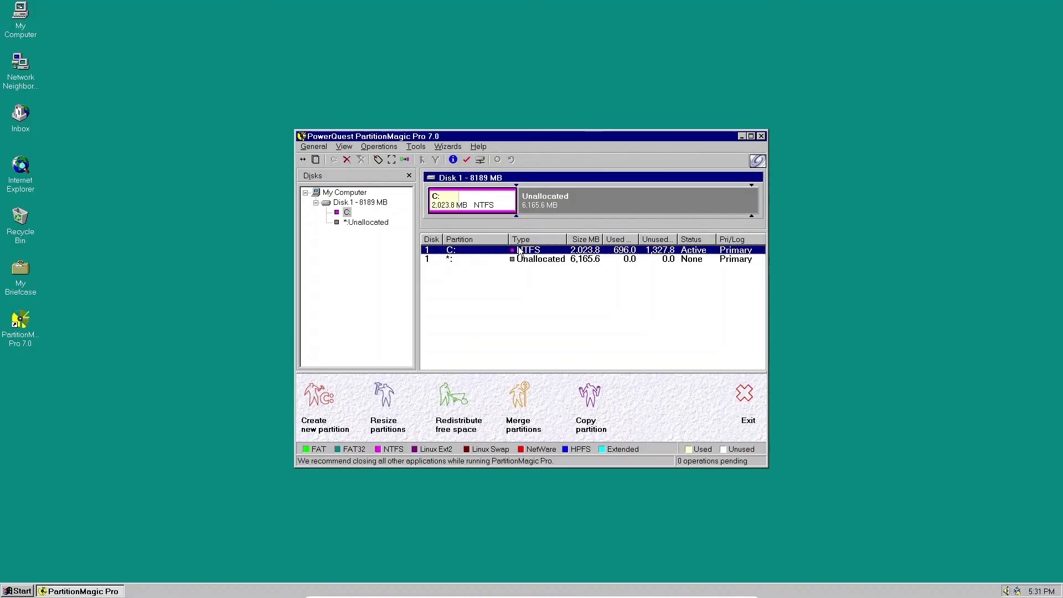
right_click(520, 252)
left_click(535, 253)
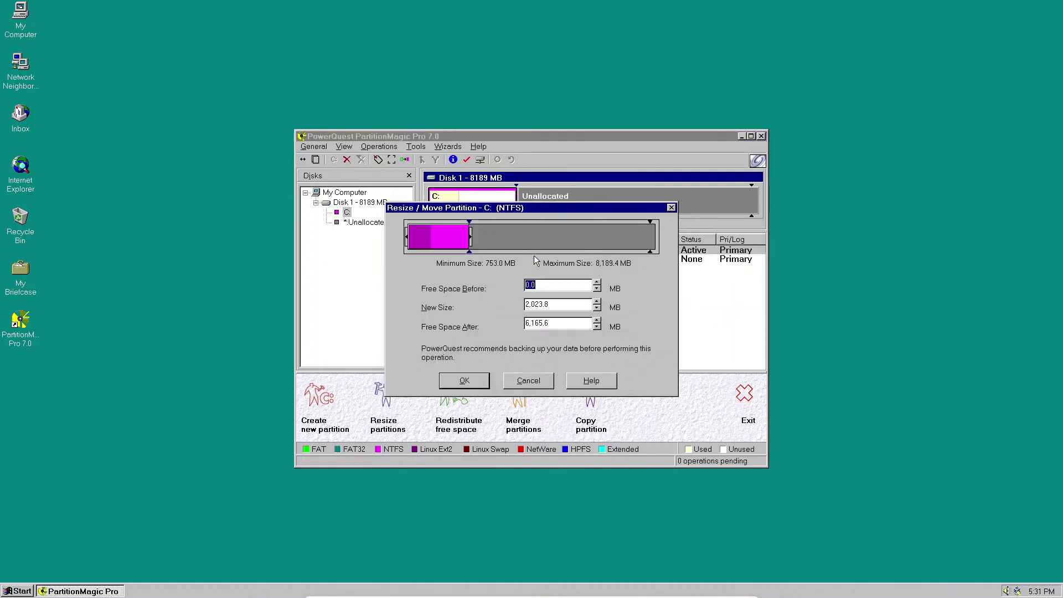
left_click_drag(476, 238, 662, 240)
left_click(465, 380)
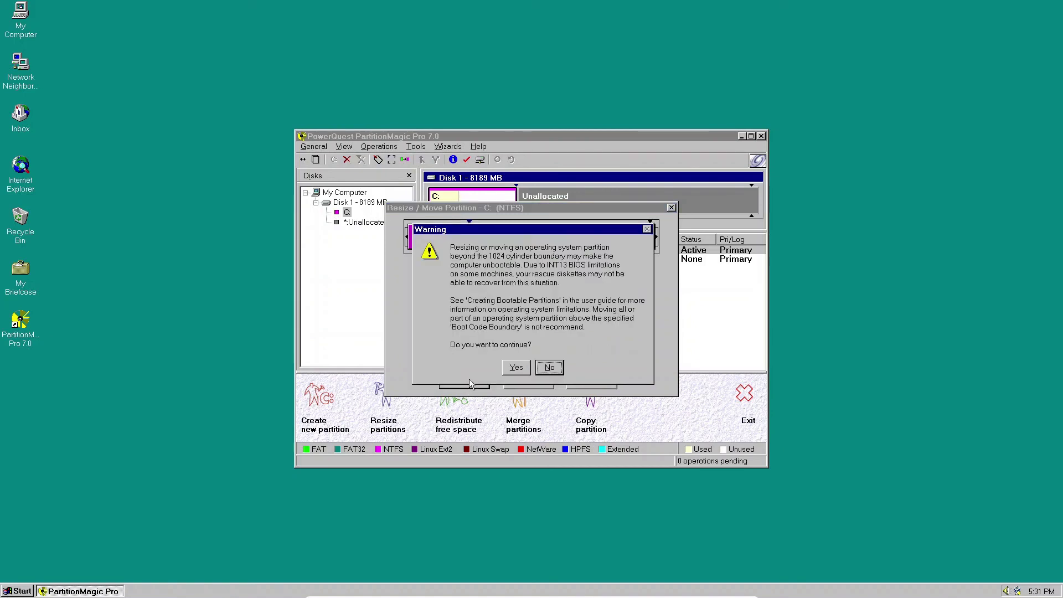
left_click(517, 366)
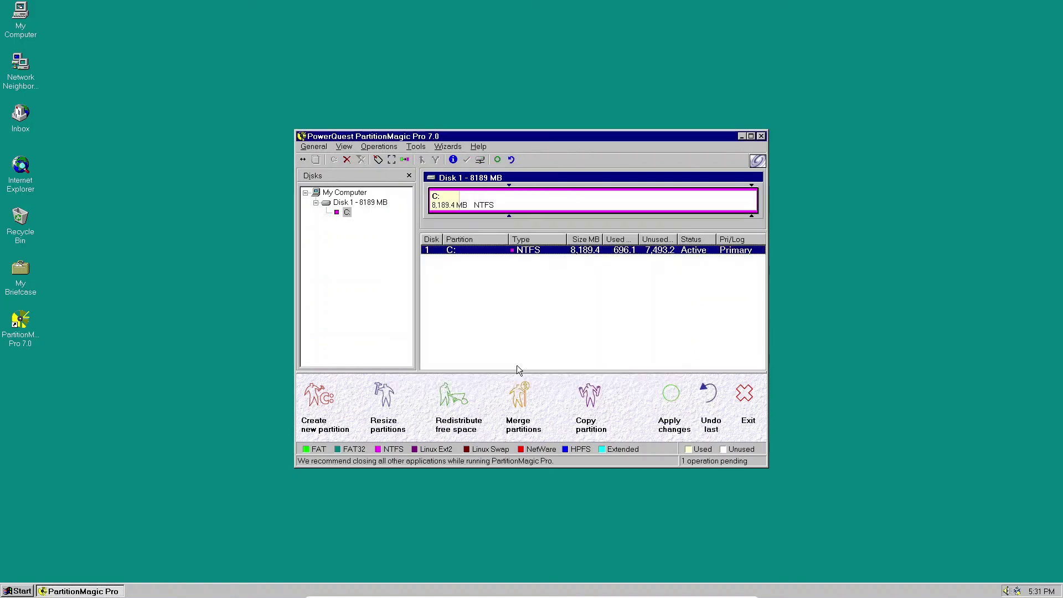
Apply the pending partition resize and allow the computer to reboot to perform it
left_click(663, 396)
left_click(494, 338)
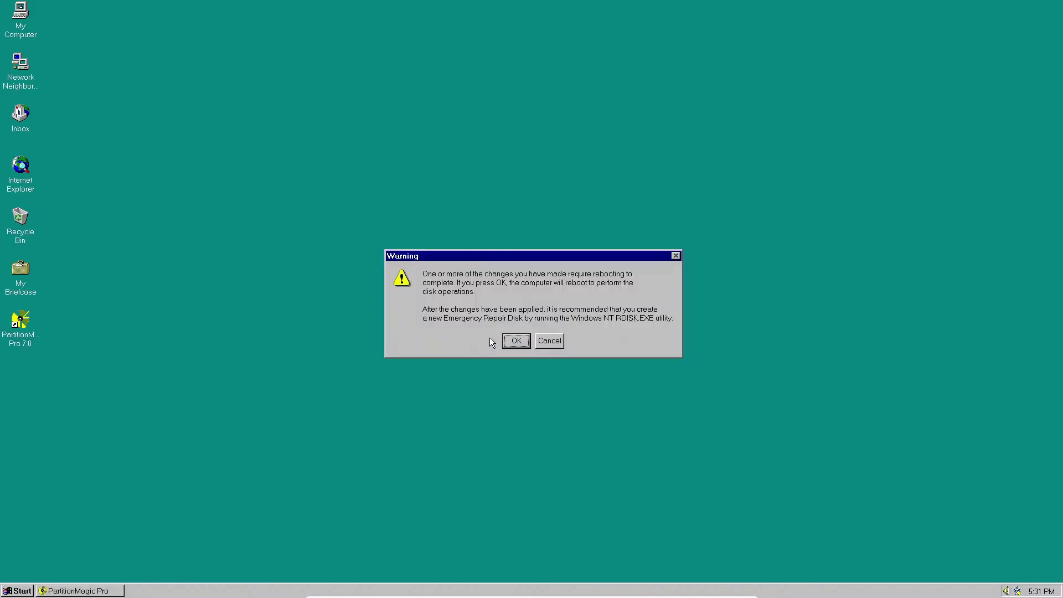
left_click(513, 346)
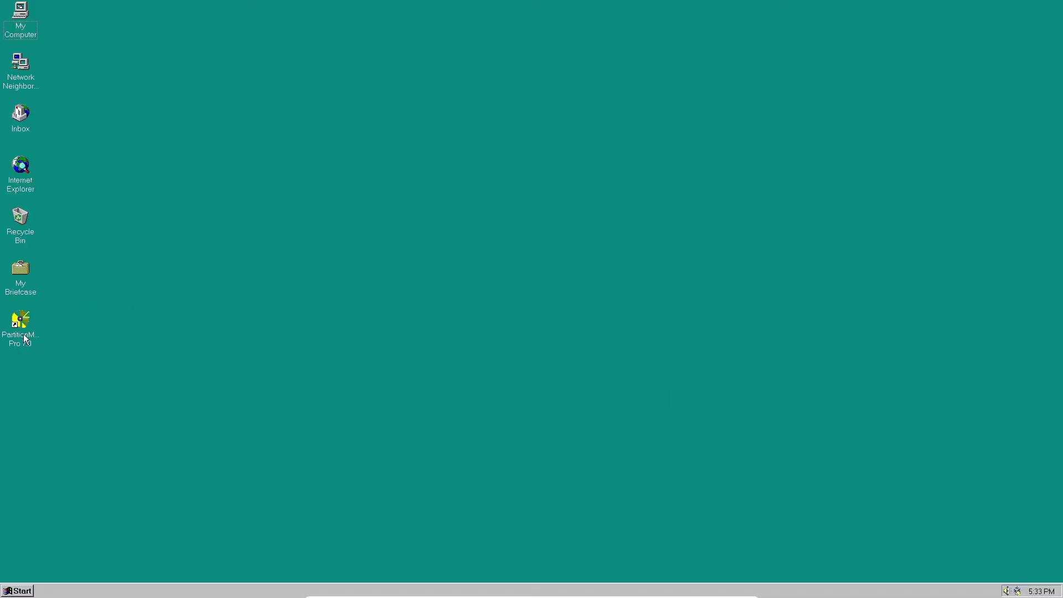
Check the size of the C: partition in PartitionMagic Pro 7.0 and exit the program
double_click(18, 338)
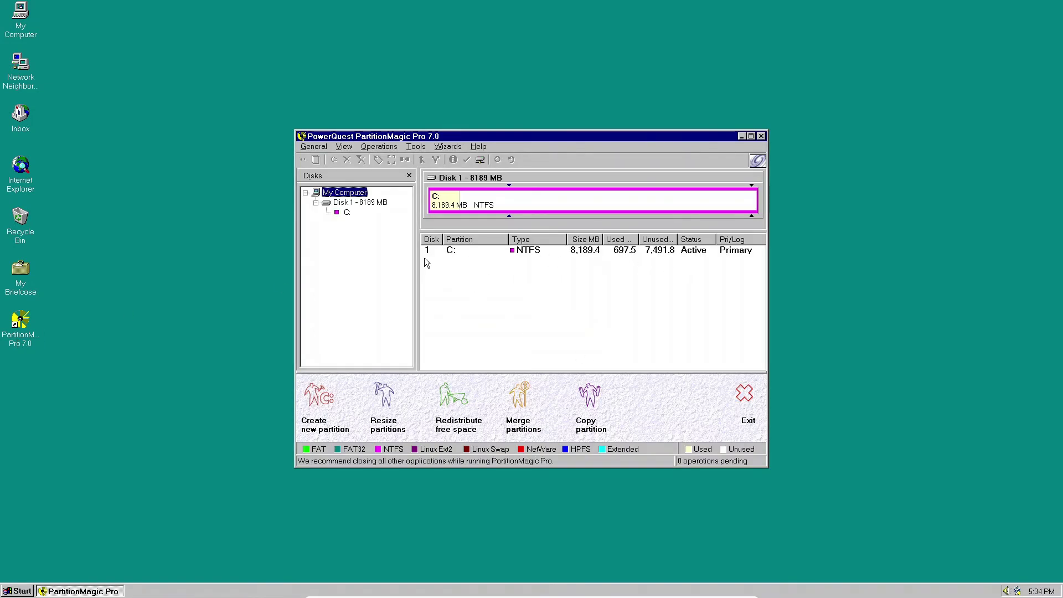
left_click(744, 402)
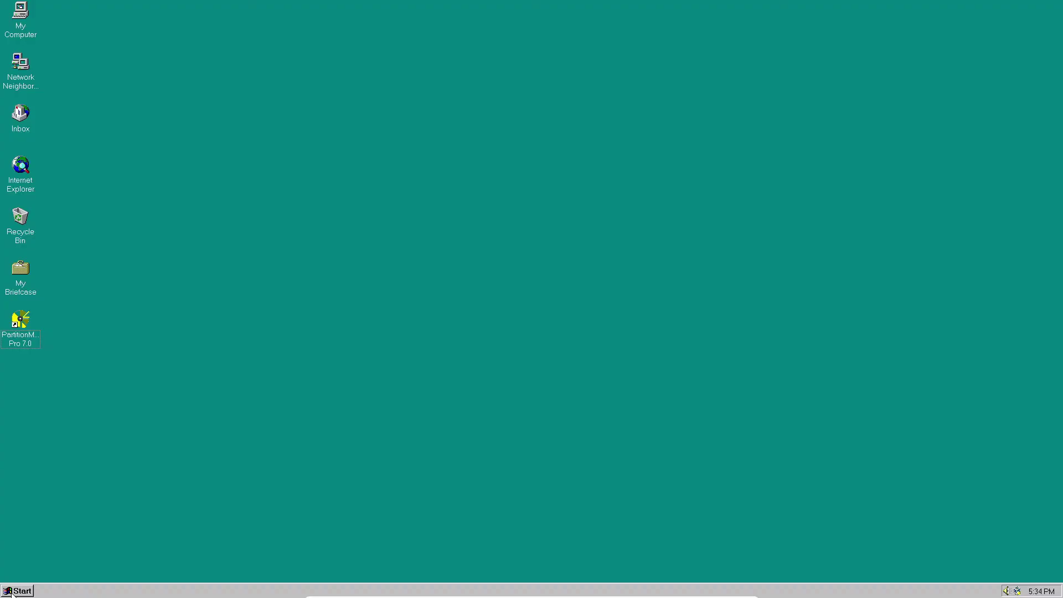
Shorten the time the startup list is shown in the System Startup/Shutdown settings, accept it, and close Control Panel
left_click(17, 591)
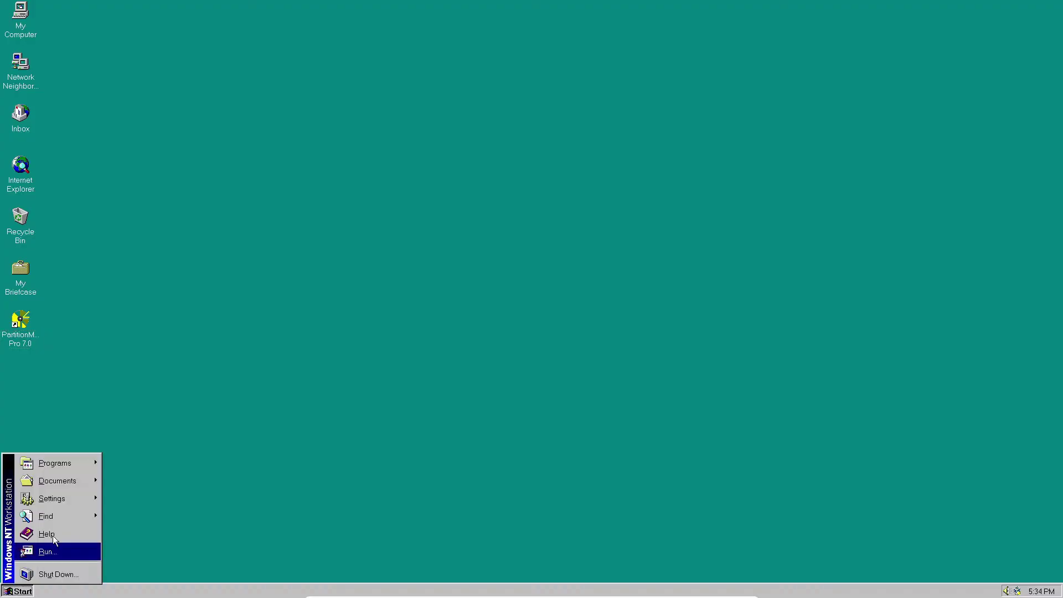
mouse_move(82, 502)
left_click(113, 496)
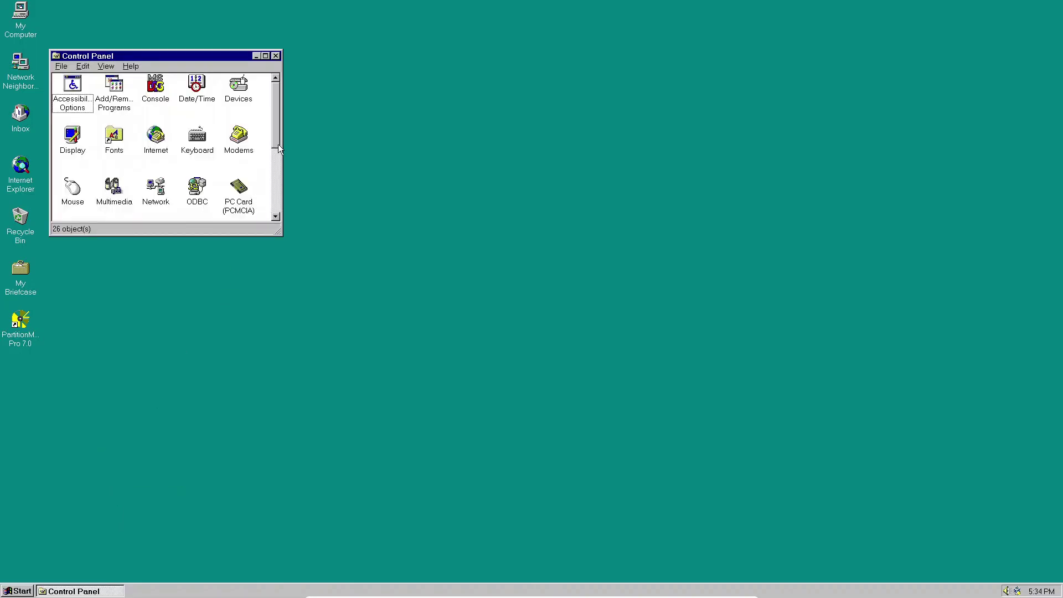
left_click_drag(278, 144, 272, 201)
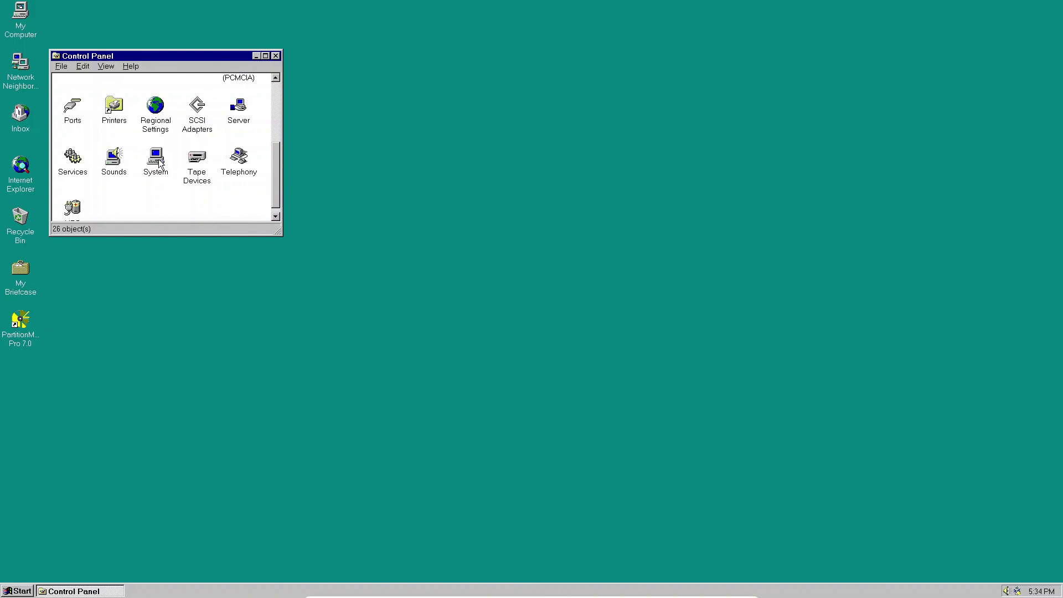
double_click(157, 159)
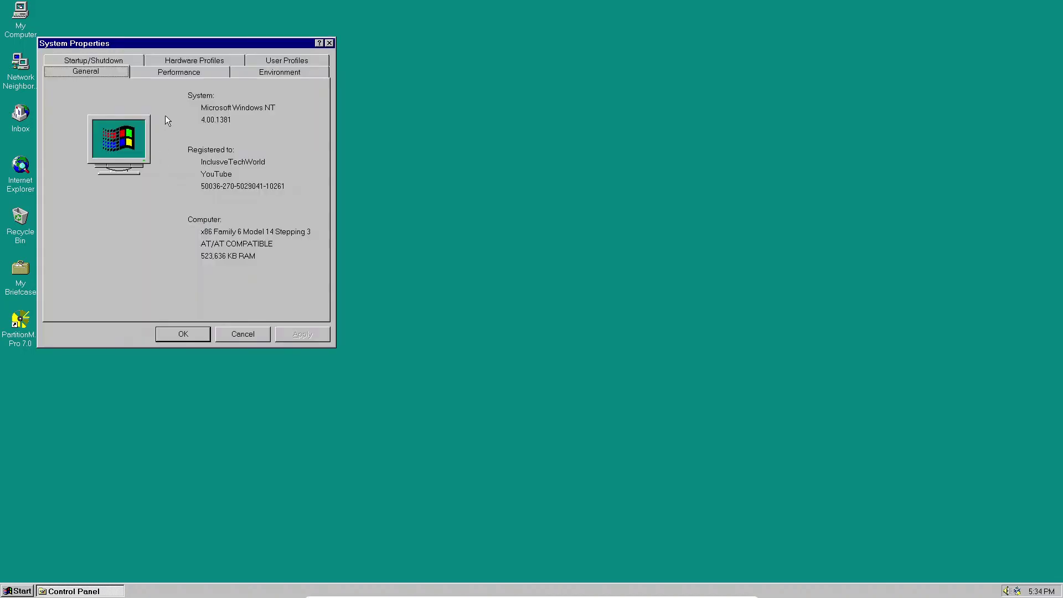
left_click(106, 58)
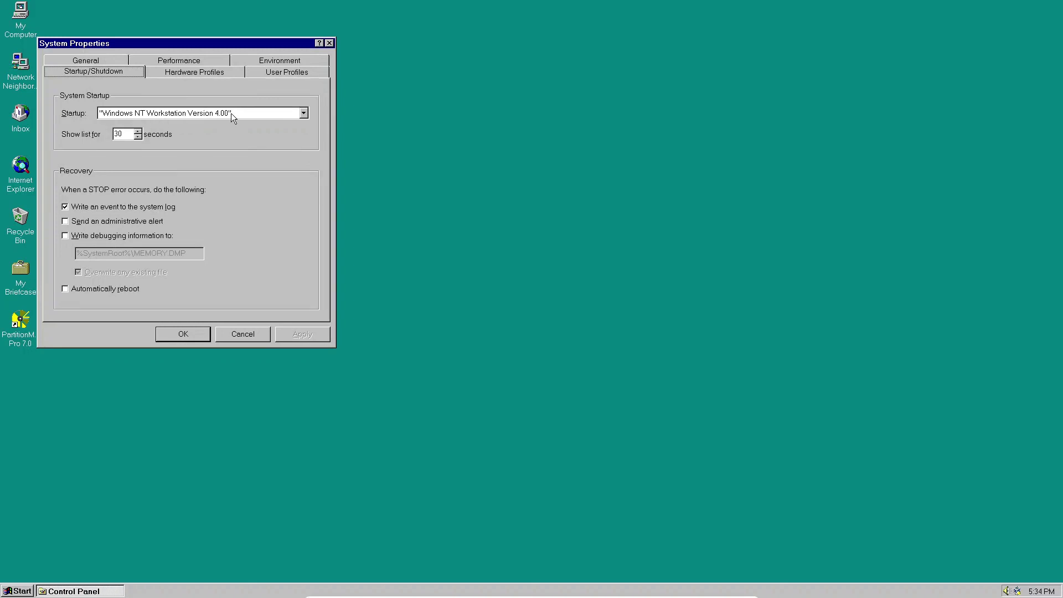
left_click(117, 134)
key("BackSpace")
left_click(176, 335)
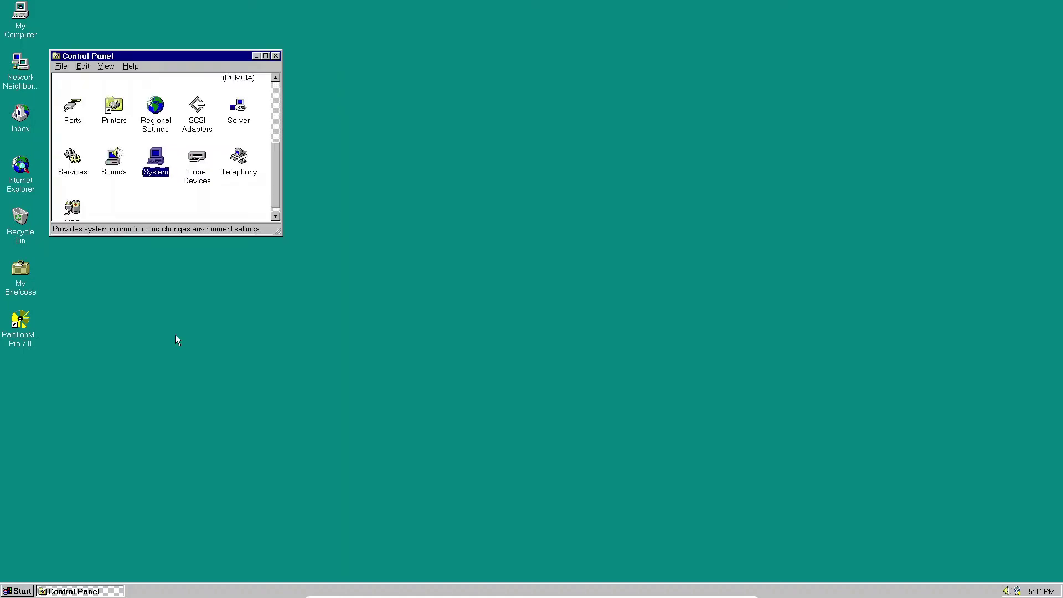
left_click(277, 55)
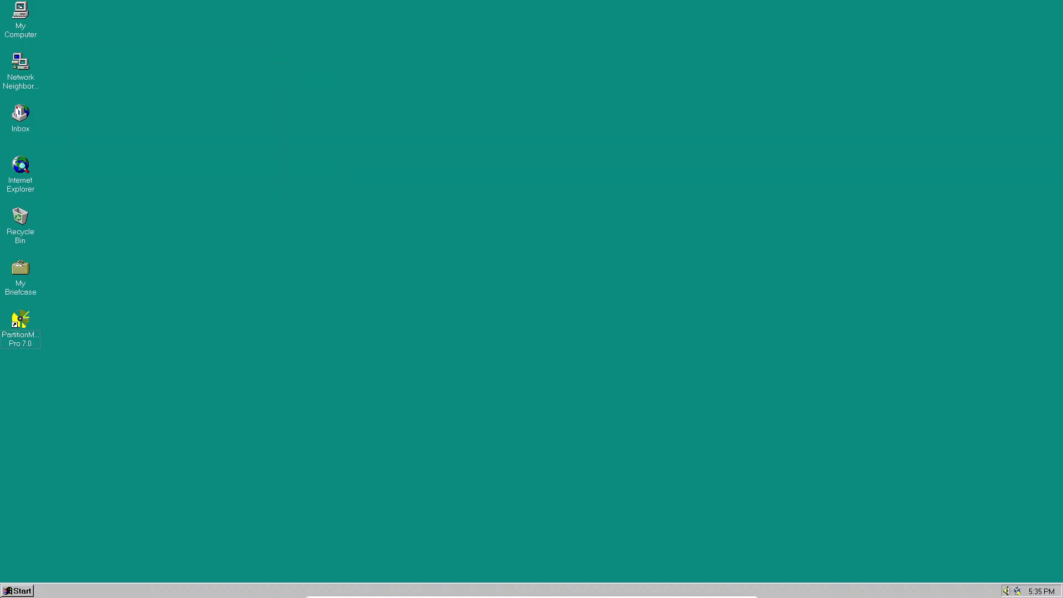
Restart the guest computer from the Shut Down Windows dialog
key("ctrl+Escape")
key("Up")
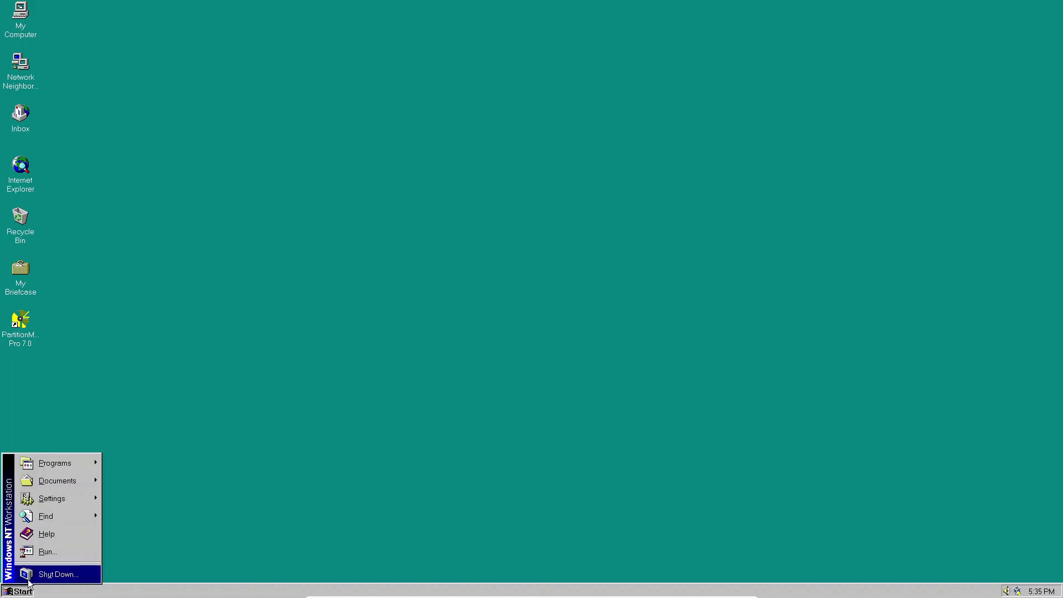
key("Return")
left_click(496, 289)
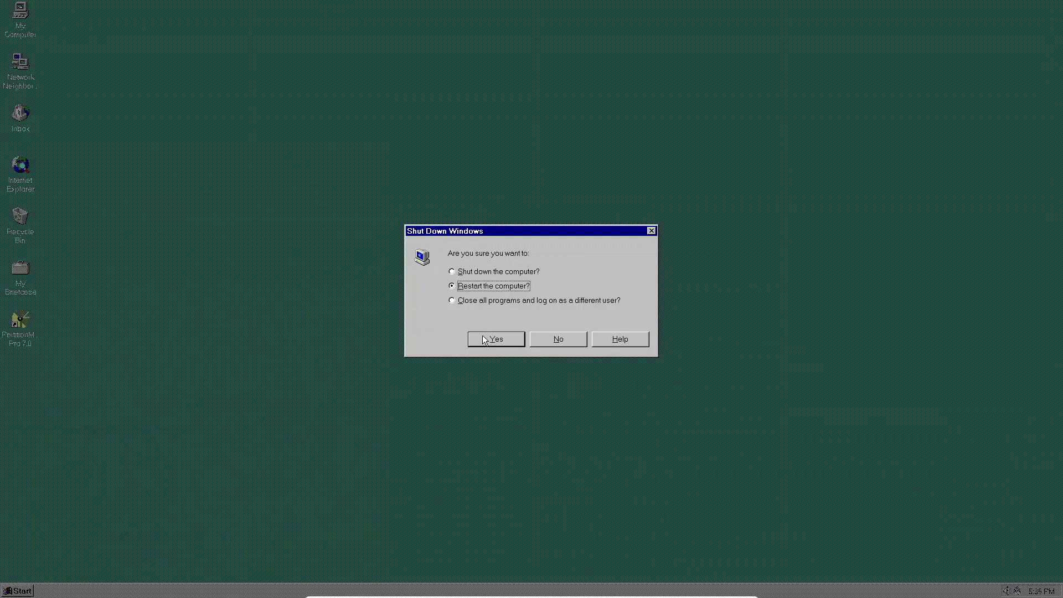
left_click(483, 334)
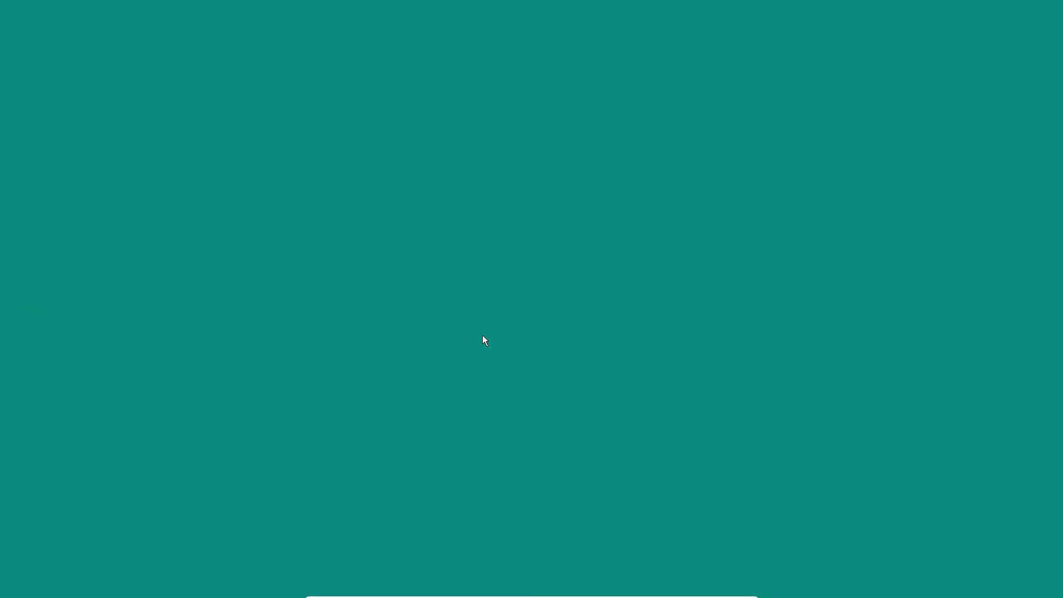